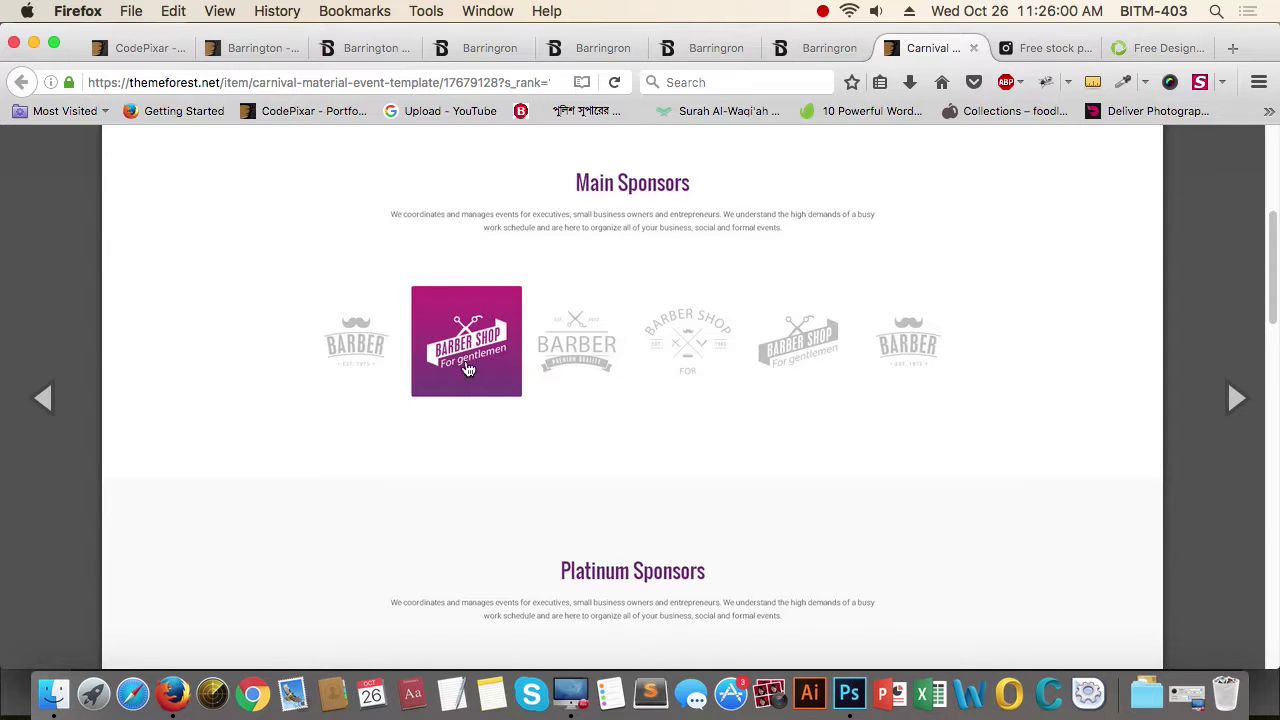
Switch to the Barrington demo page and examine its Team section
left_click(808, 48)
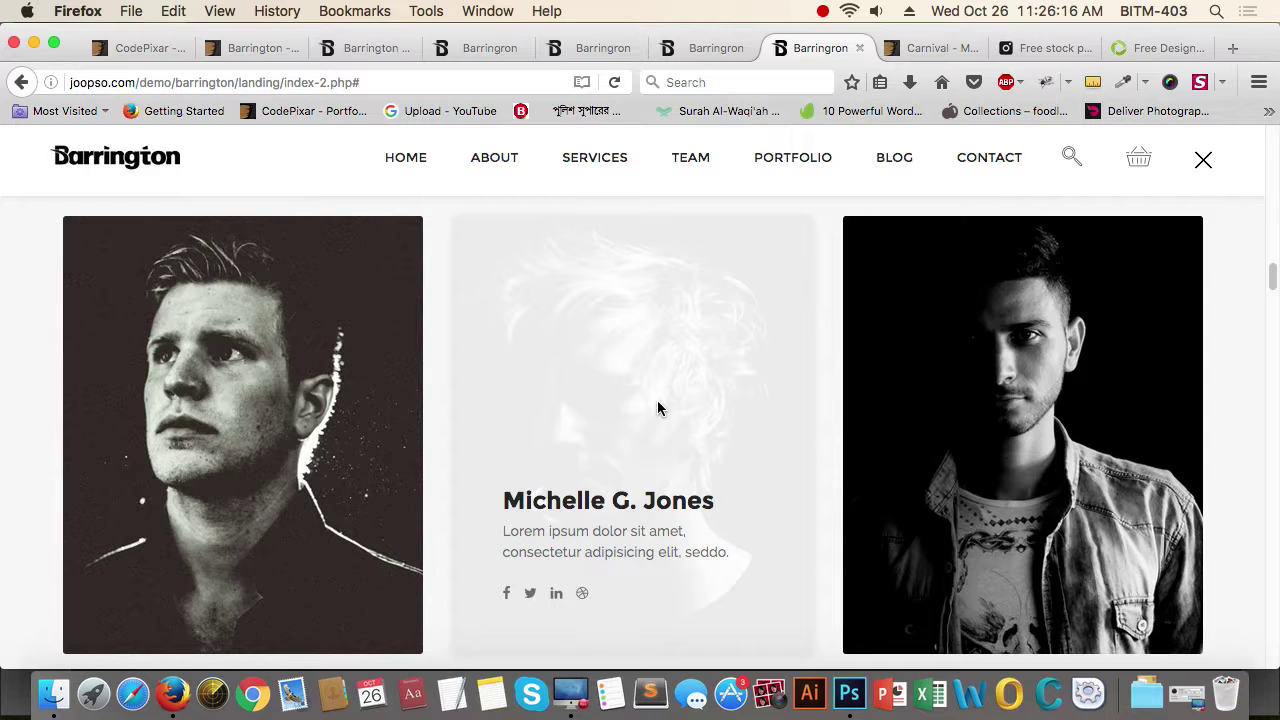
scroll(665, 405, "up", 15)
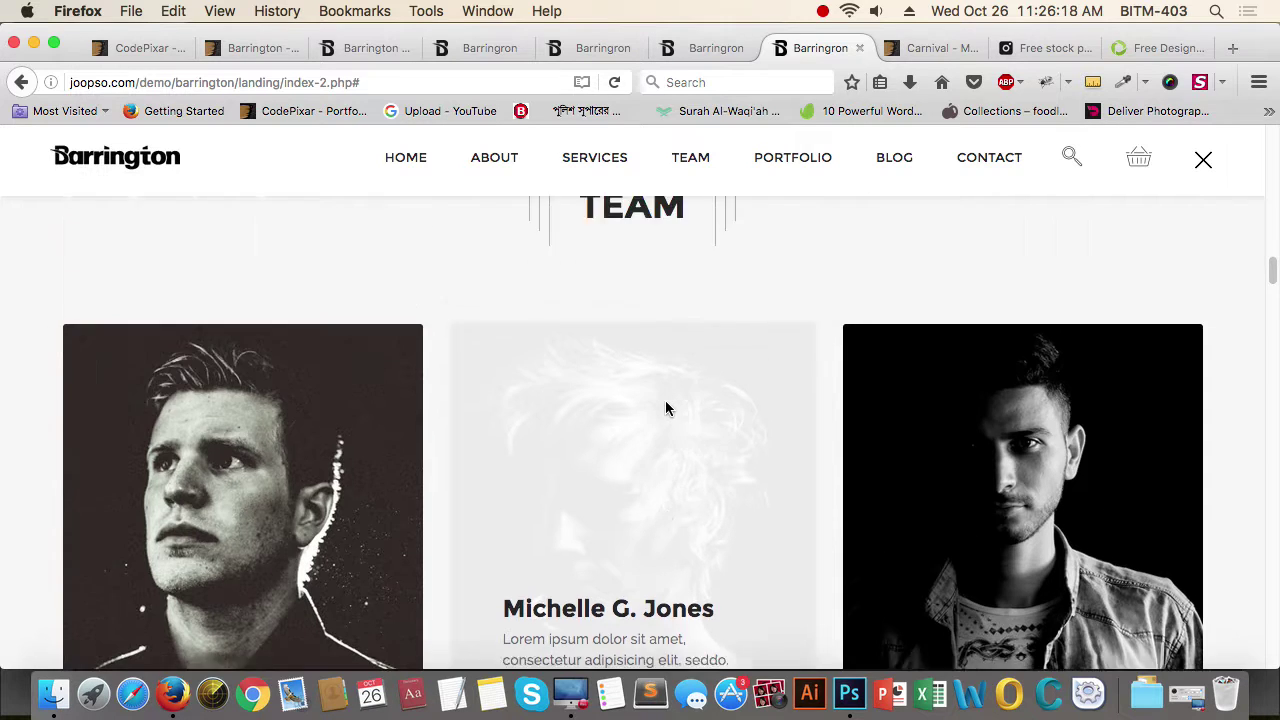
scroll(698, 501, "up", 5)
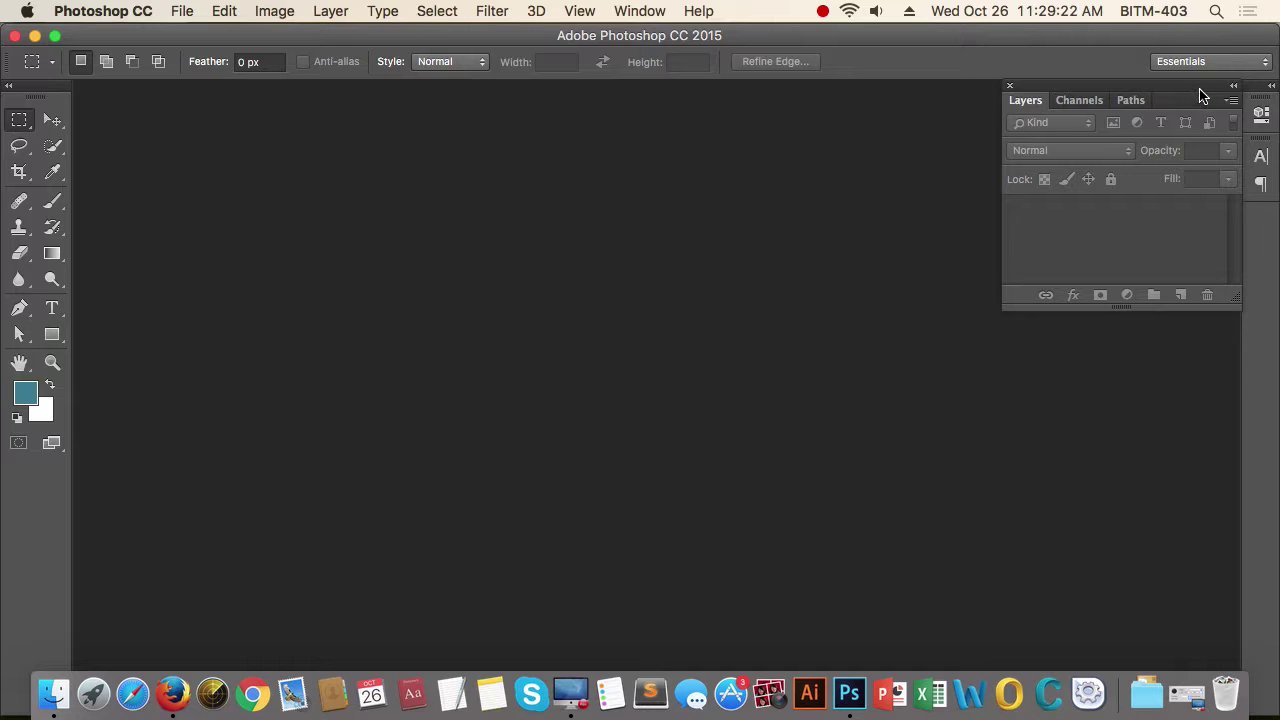
Switch to Photoshop and start a new document with a width of 1920 pixels
left_click_drag(1202, 95, 1195, 93)
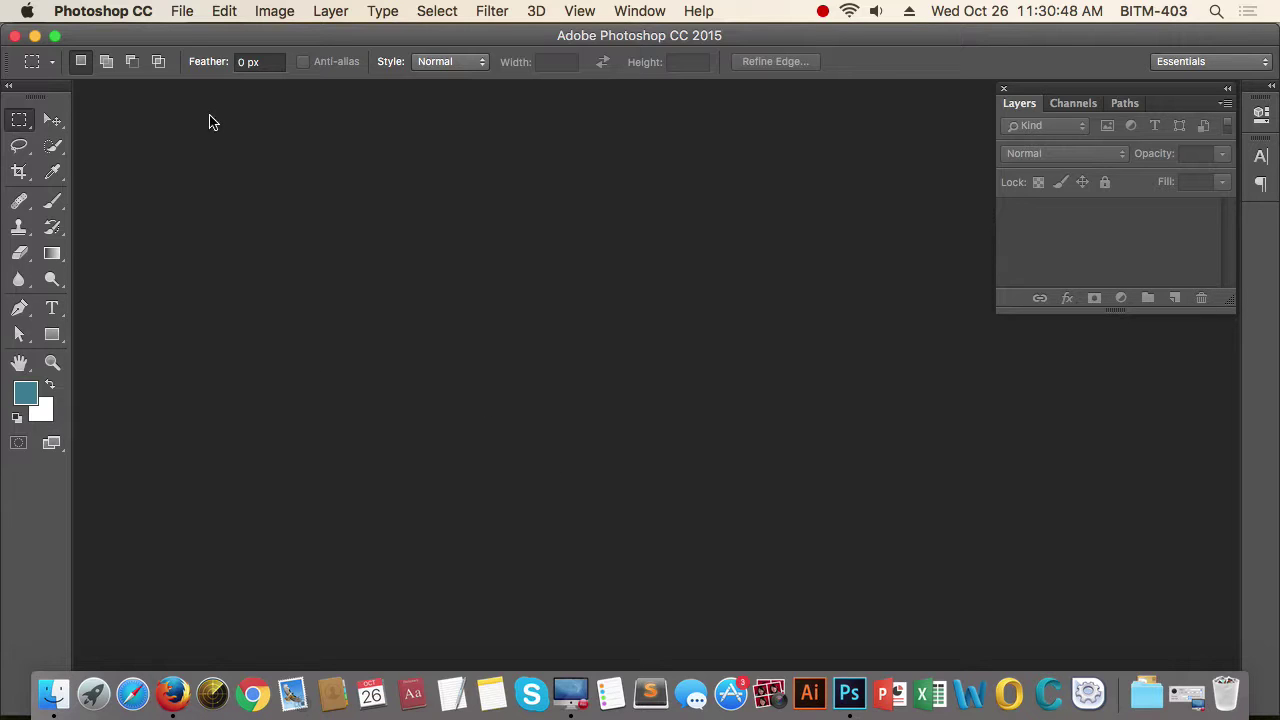
left_click(182, 11)
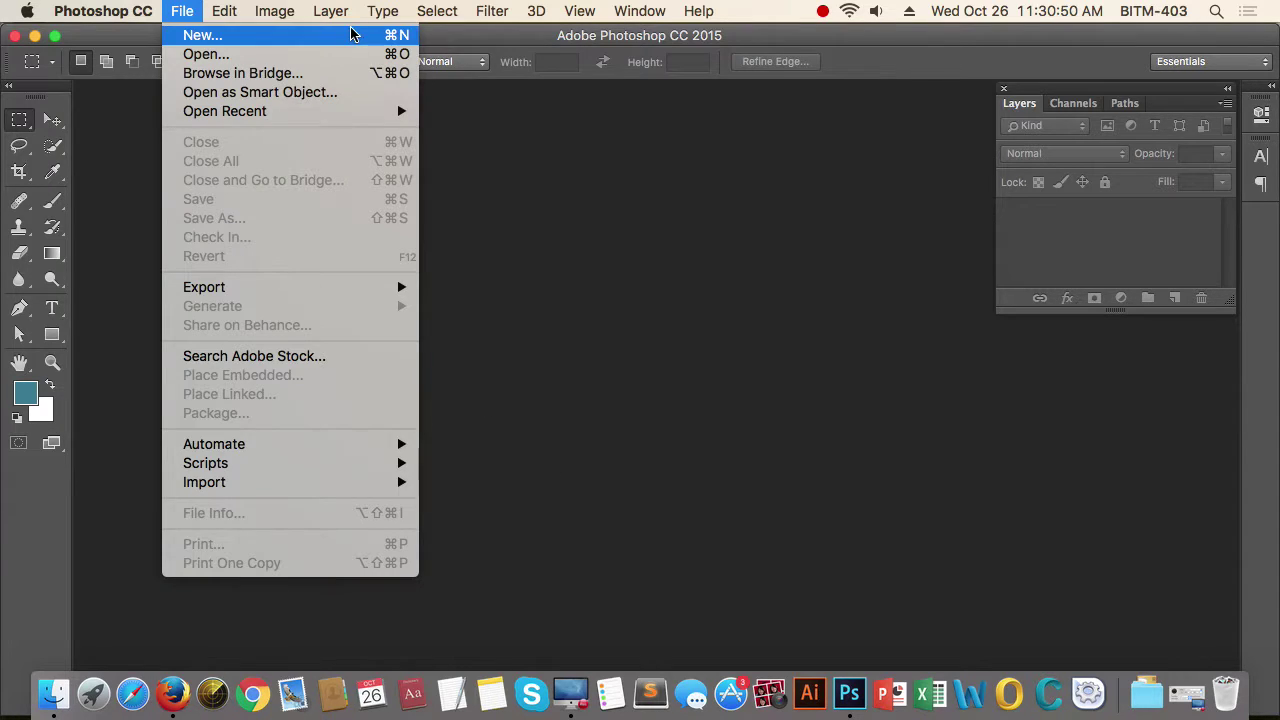
mouse_move(293, 111)
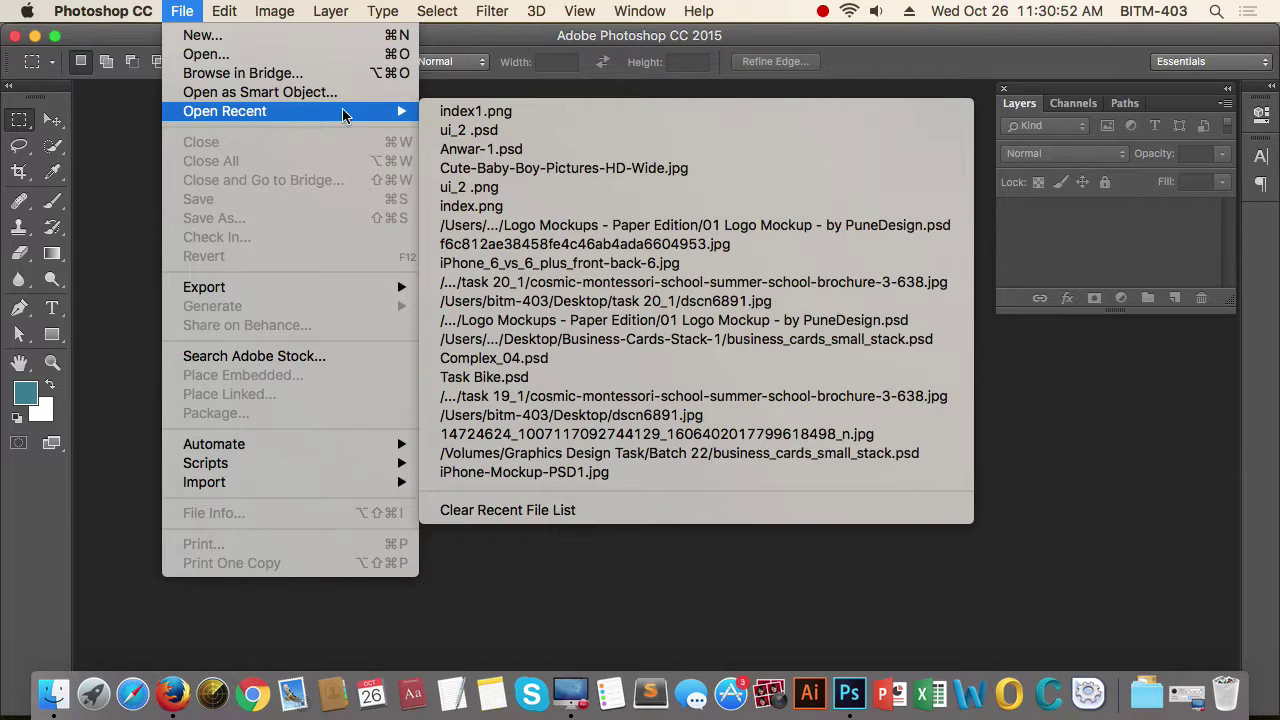
left_click(239, 44)
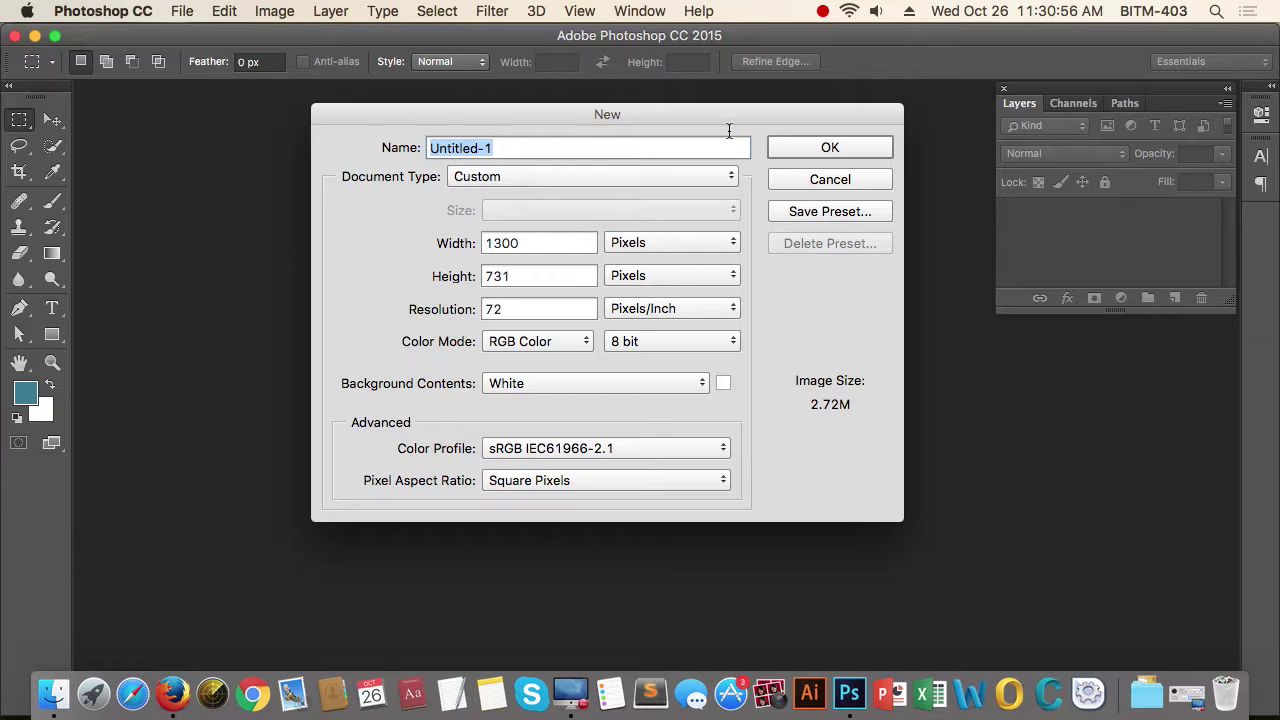
left_click_drag(720, 114, 723, 108)
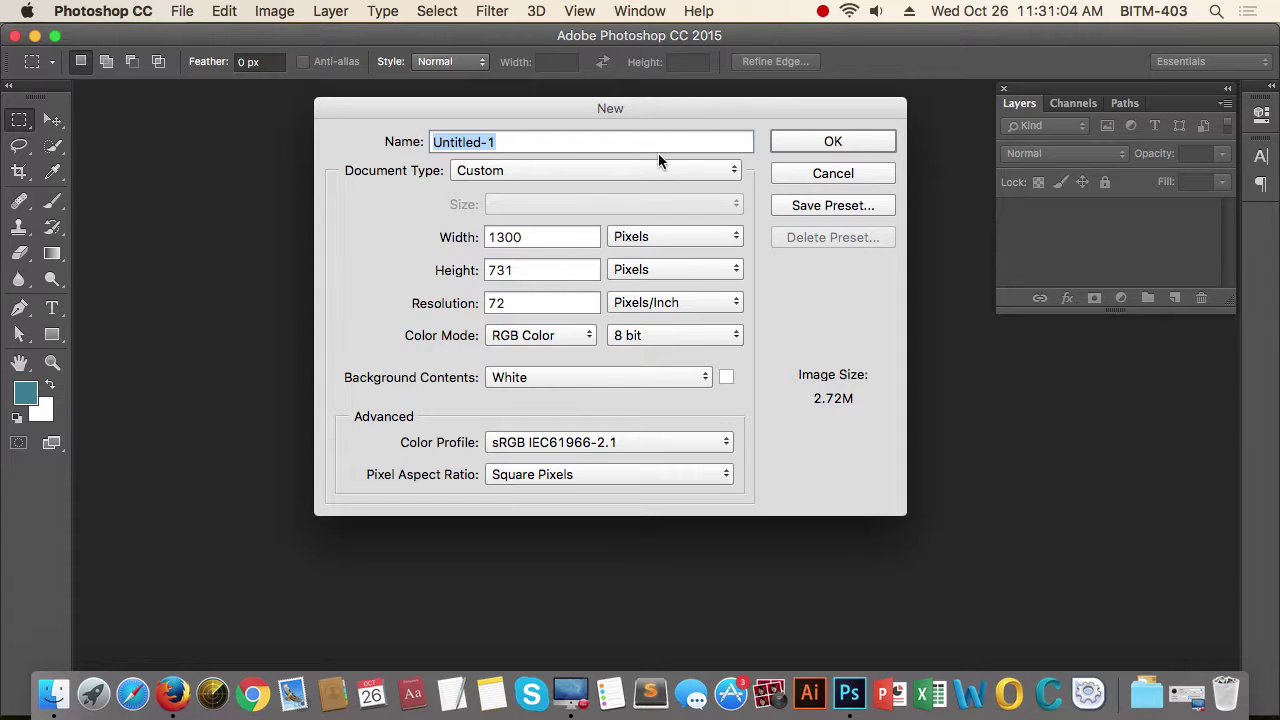
double_click(543, 237)
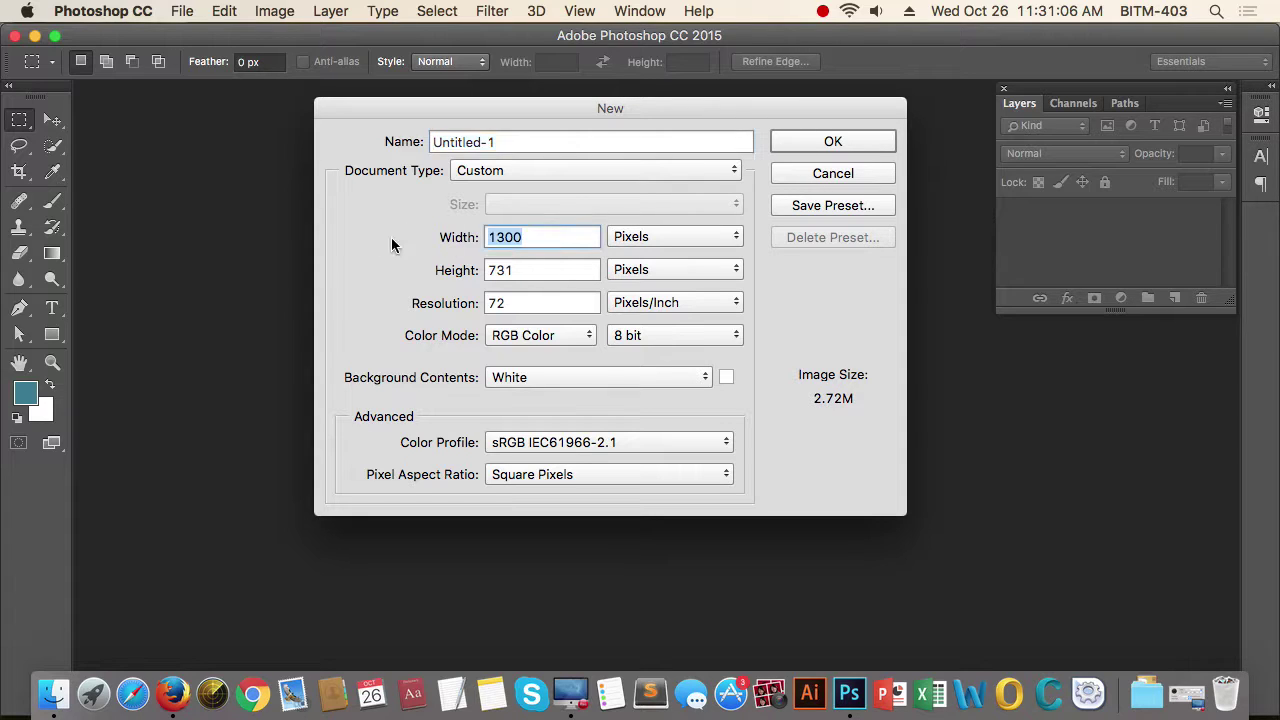
left_click_drag(702, 114, 707, 110)
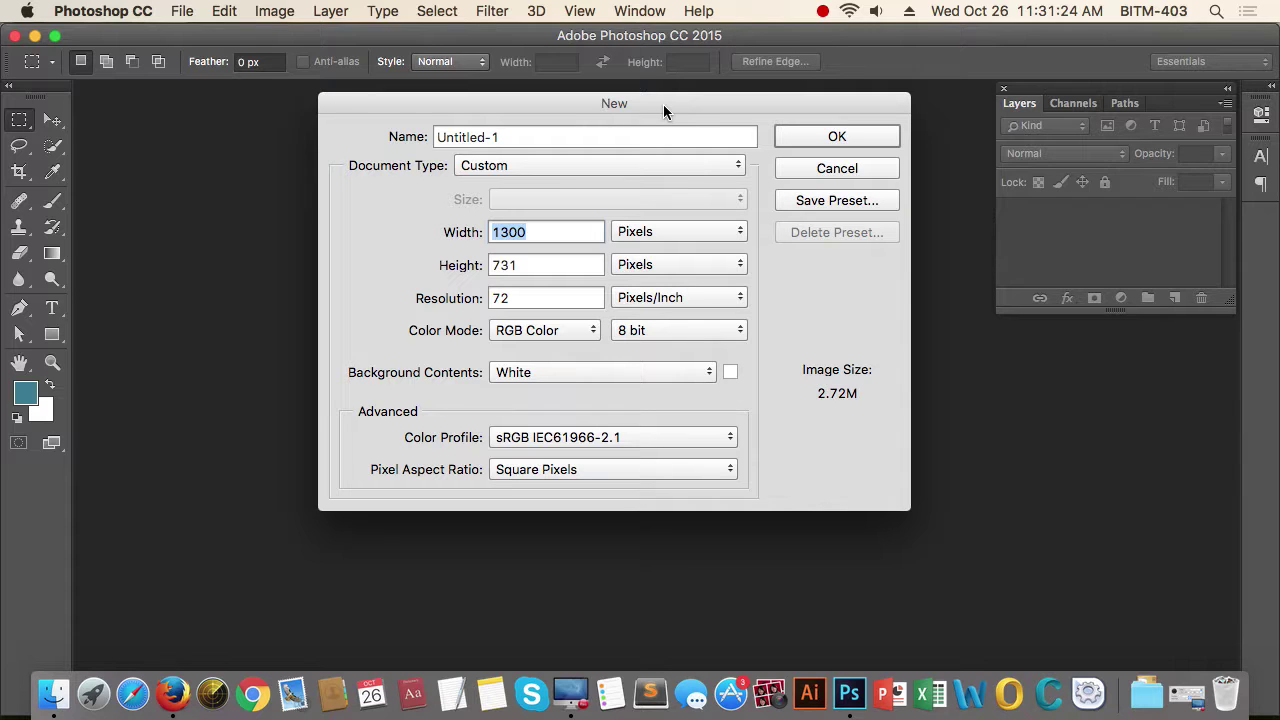
left_click_drag(664, 105, 664, 100)
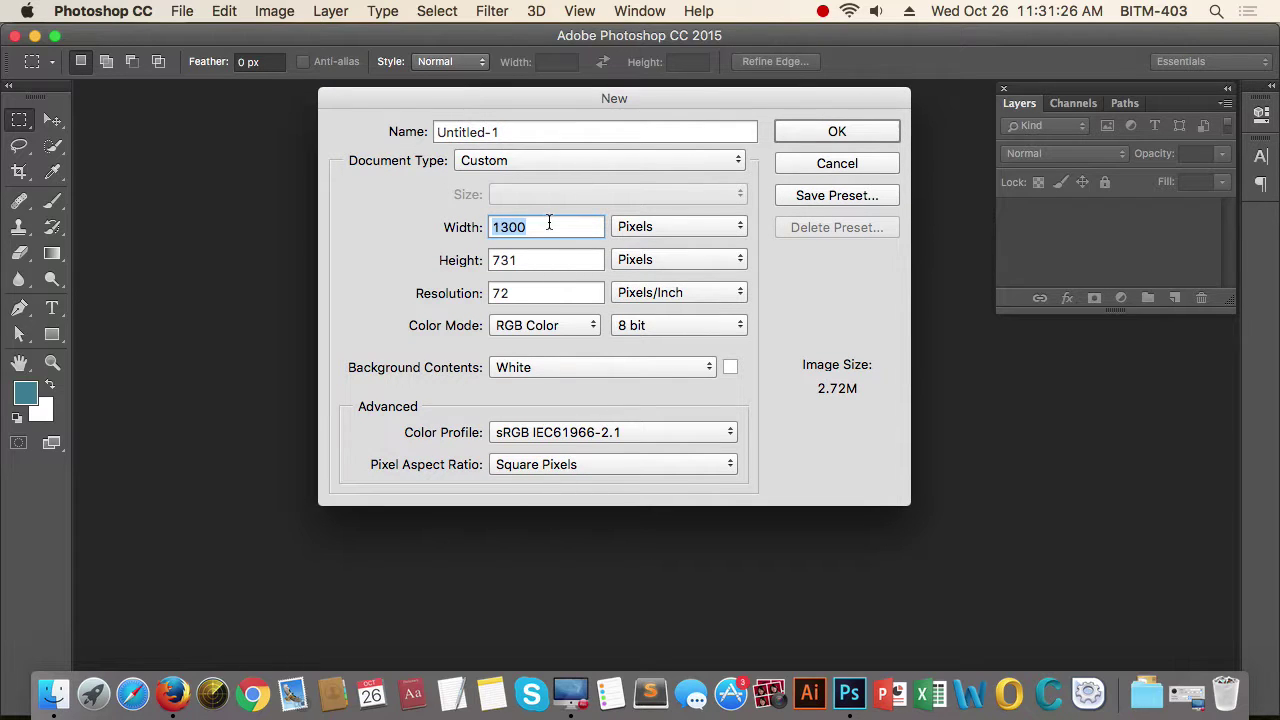
type("1920")
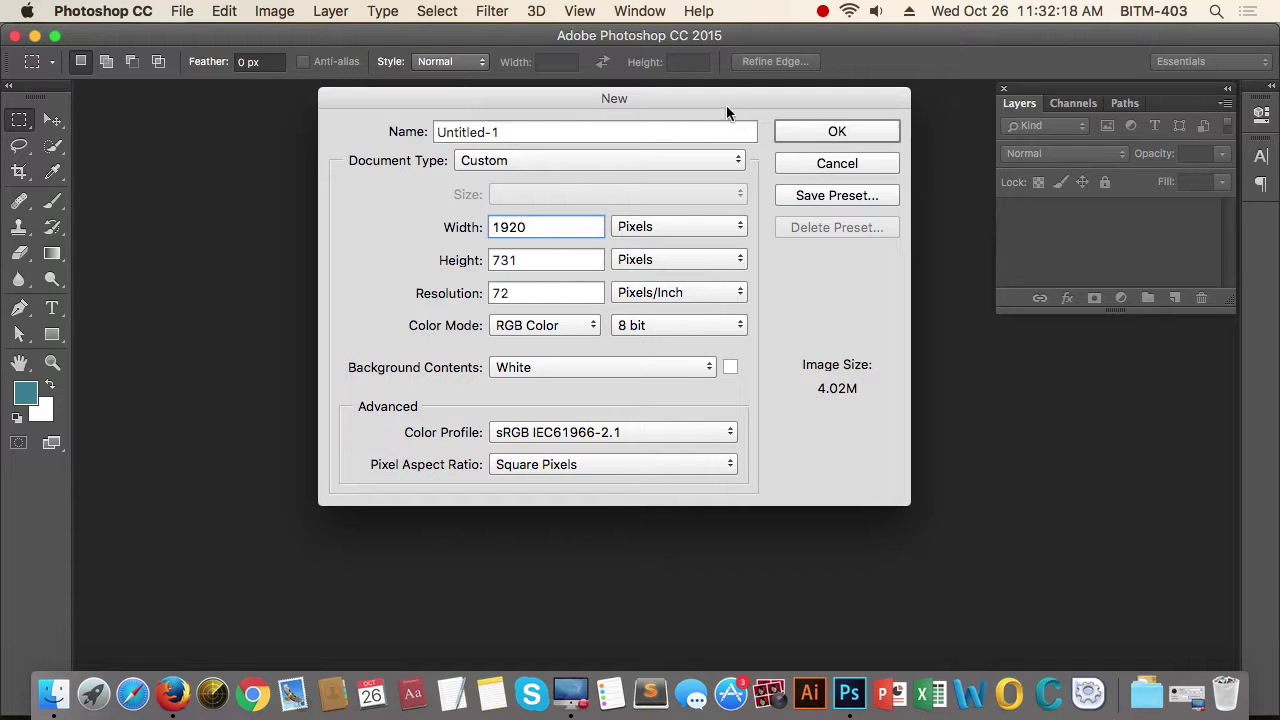
Set the new document's height to 3000 pixels and create it with a white background at 72 pixels/inch
left_click_drag(725, 107, 731, 100)
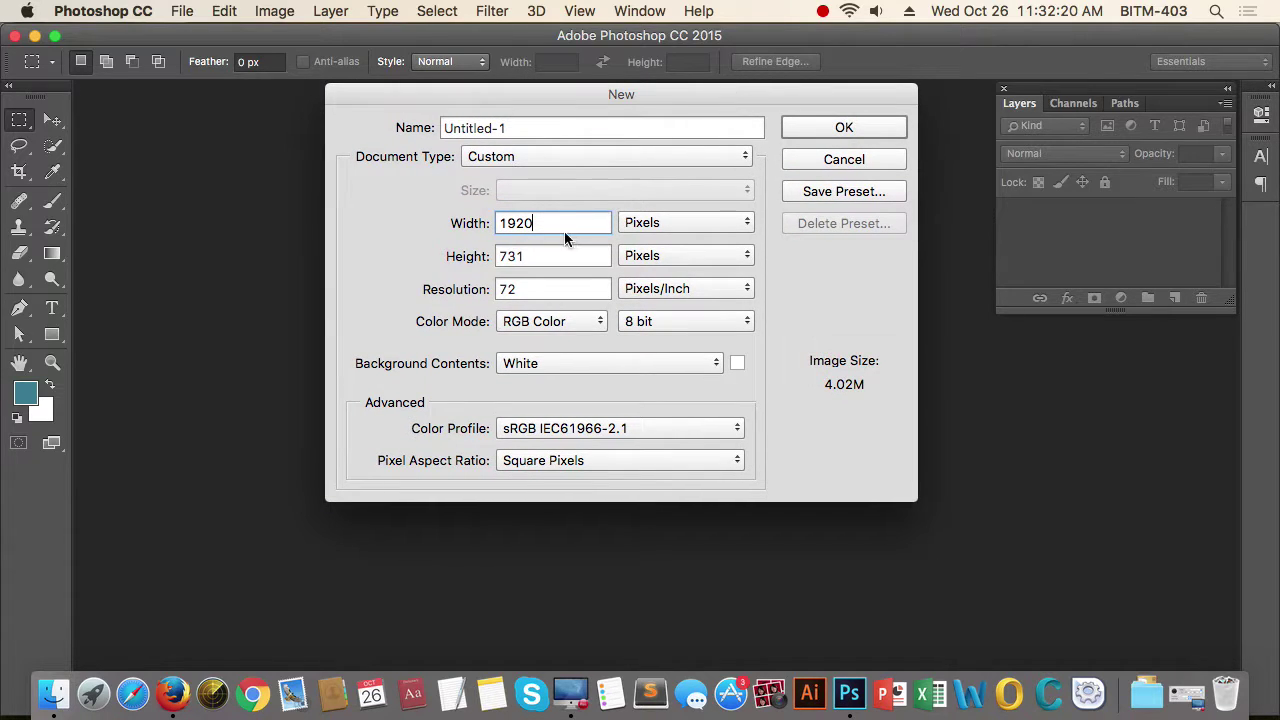
key("Tab")
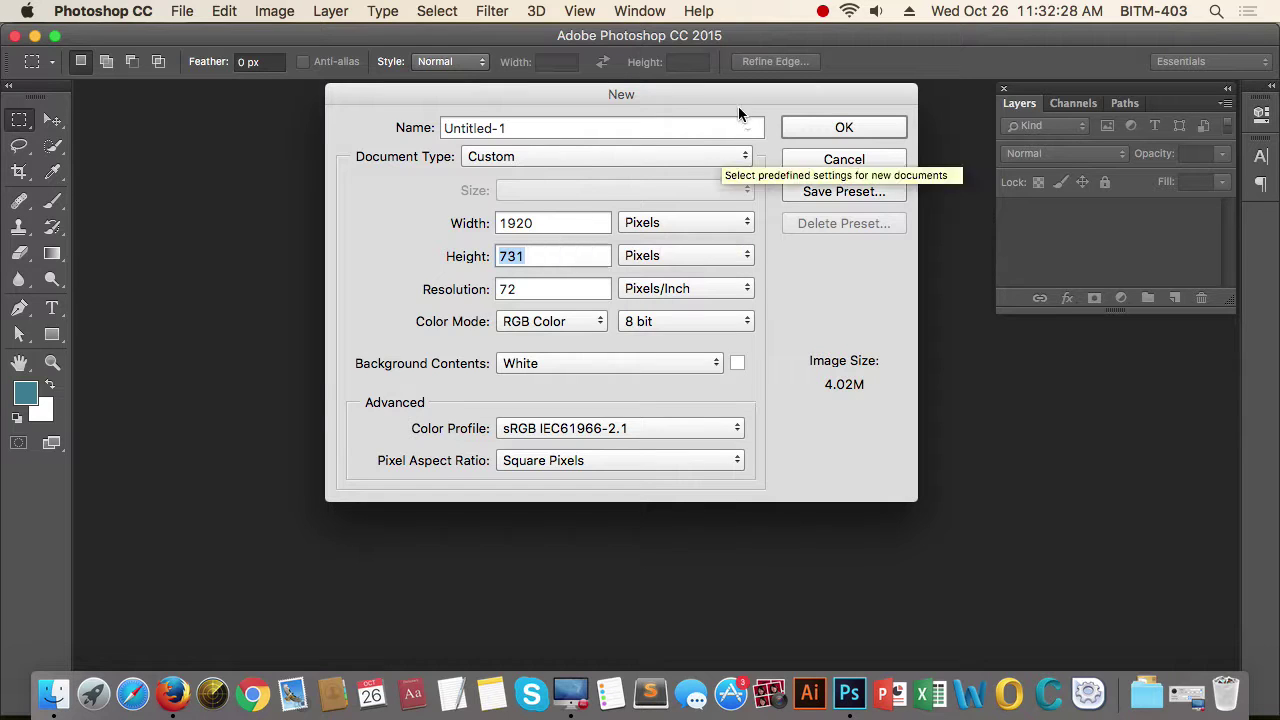
left_click_drag(727, 98, 724, 98)
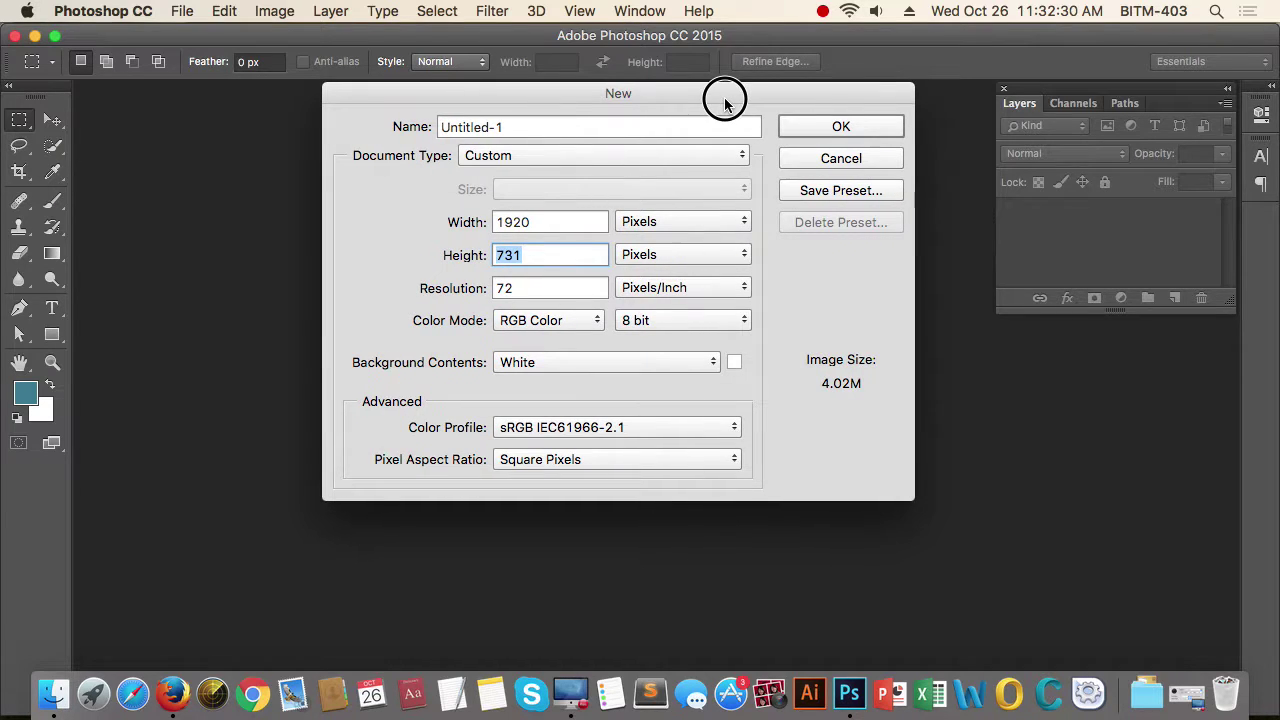
double_click(551, 220)
left_click(551, 220)
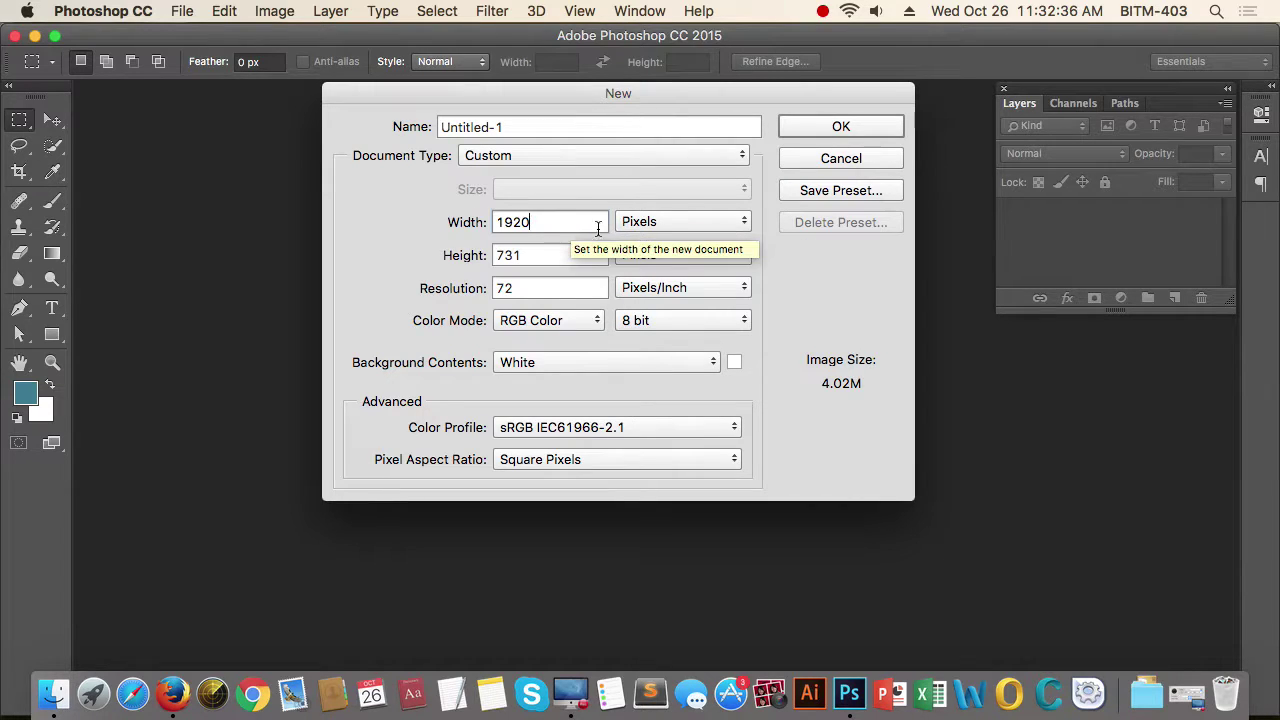
double_click(528, 254)
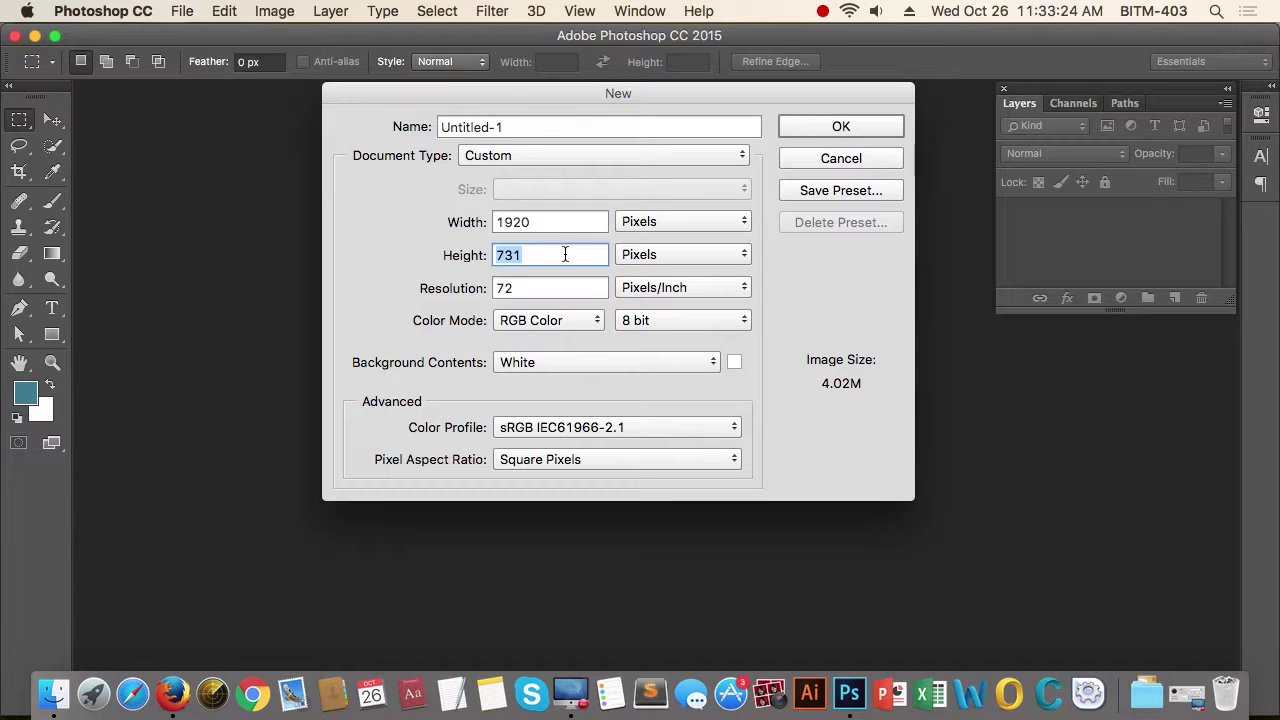
type("3000")
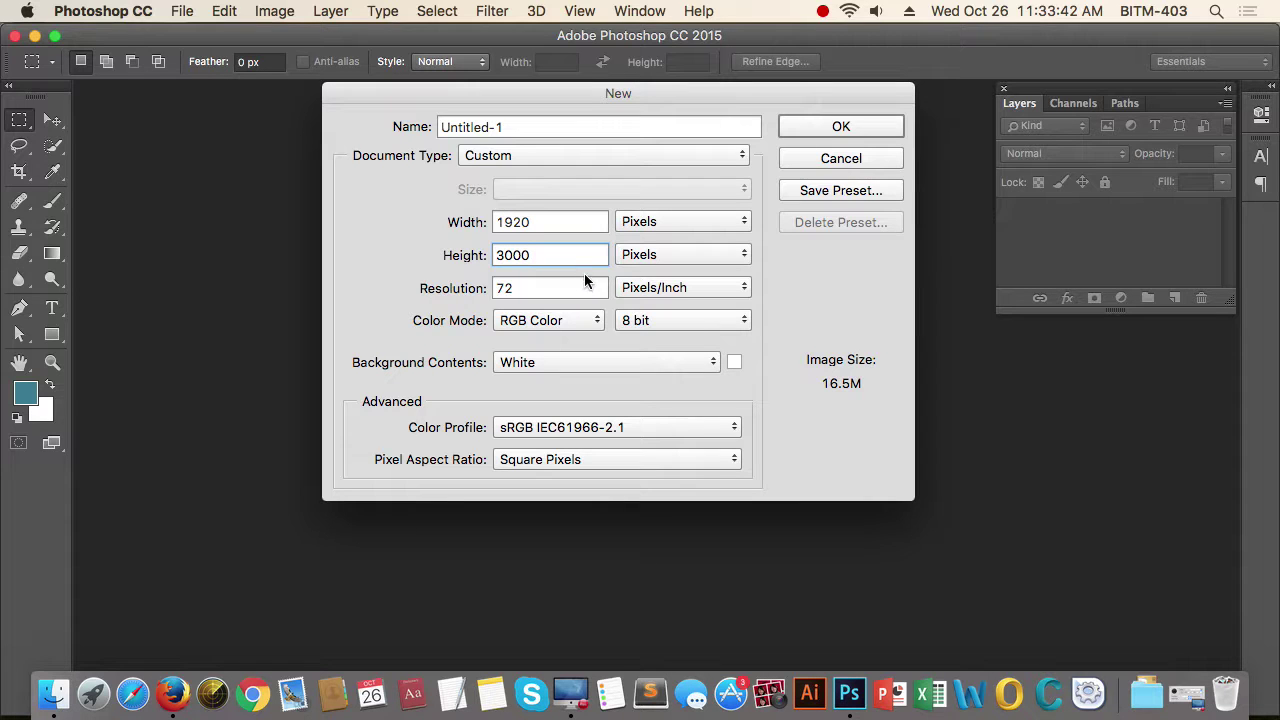
left_click(856, 124)
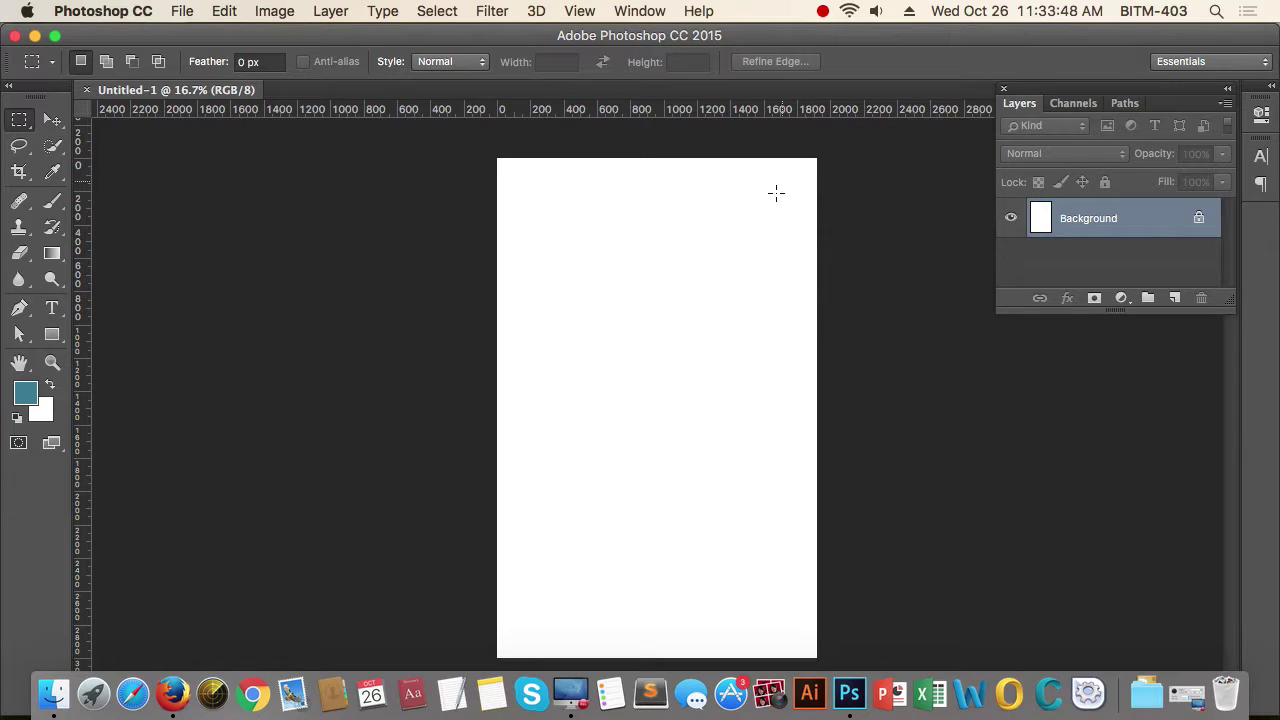
Place a trial vertical guide on the page at about 475 px and remove it from the canvas
left_click(52, 120)
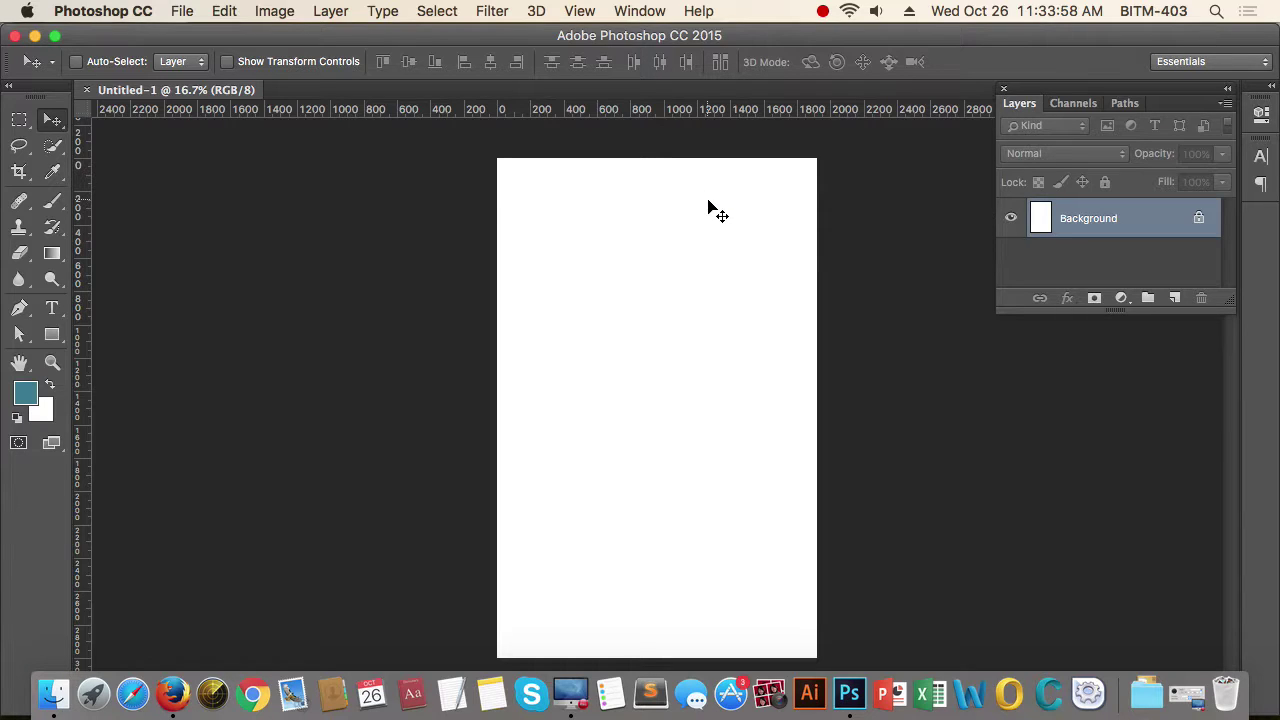
left_click(578, 12)
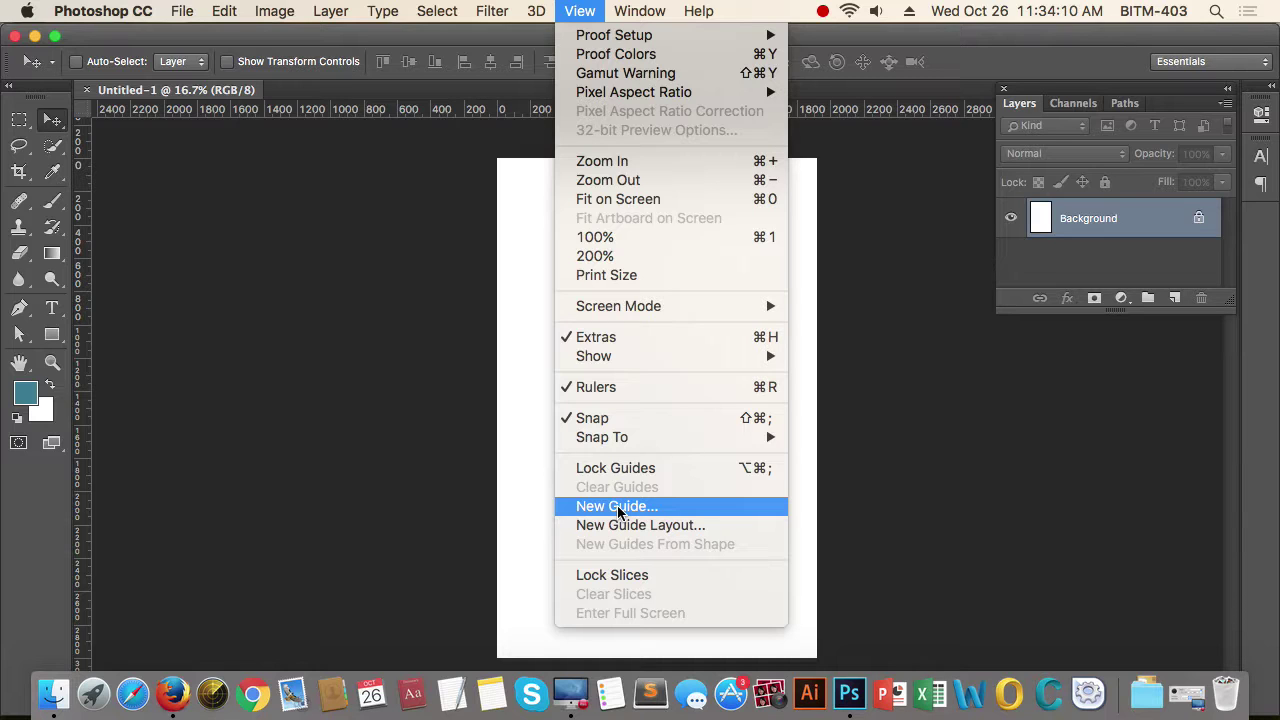
left_click(540, 410)
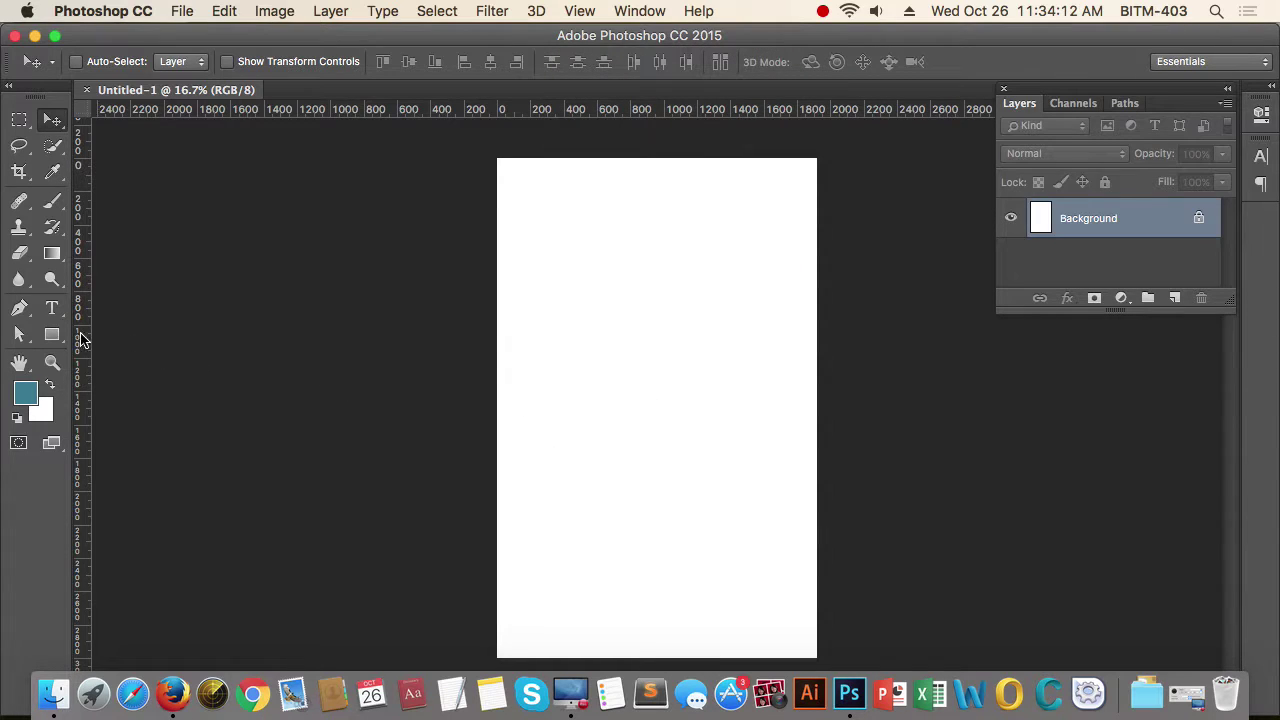
left_click_drag(82, 340, 576, 340)
left_click_drag(655, 109, 686, 100)
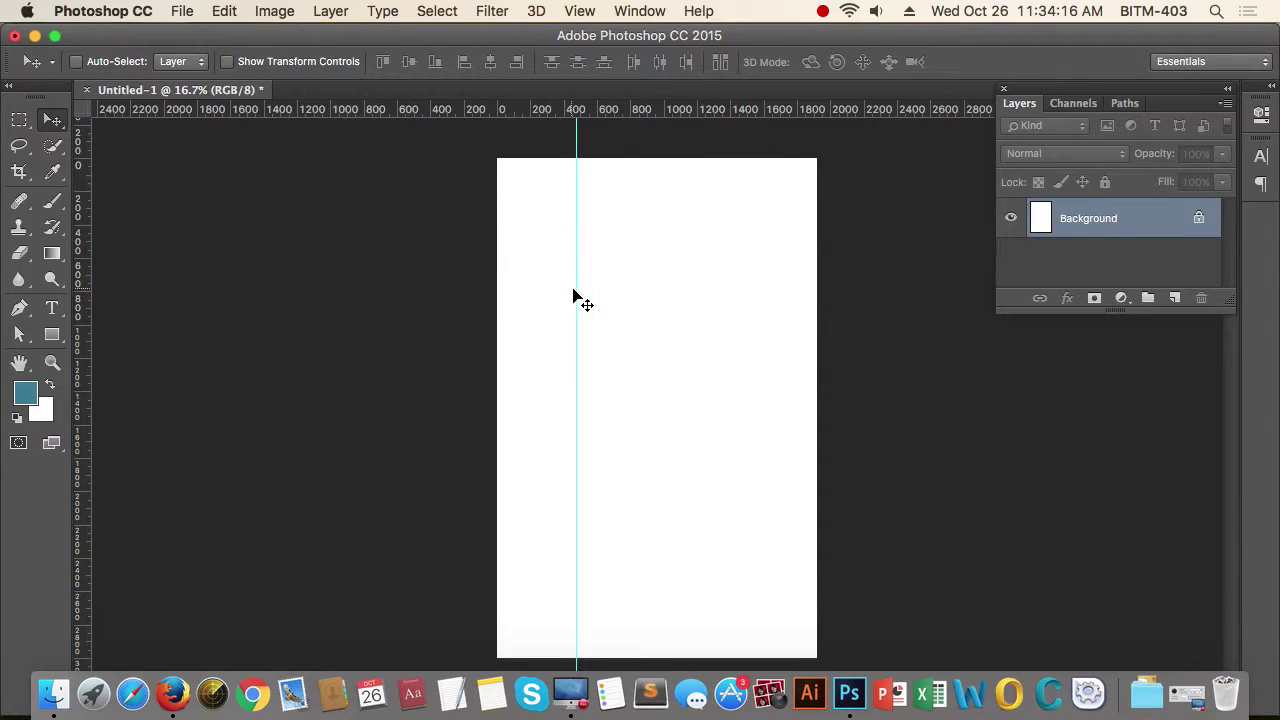
left_click_drag(576, 296, 50, 255)
Open the New Guide Layout settings and move the dialog beside the previewed column guides
left_click(579, 11)
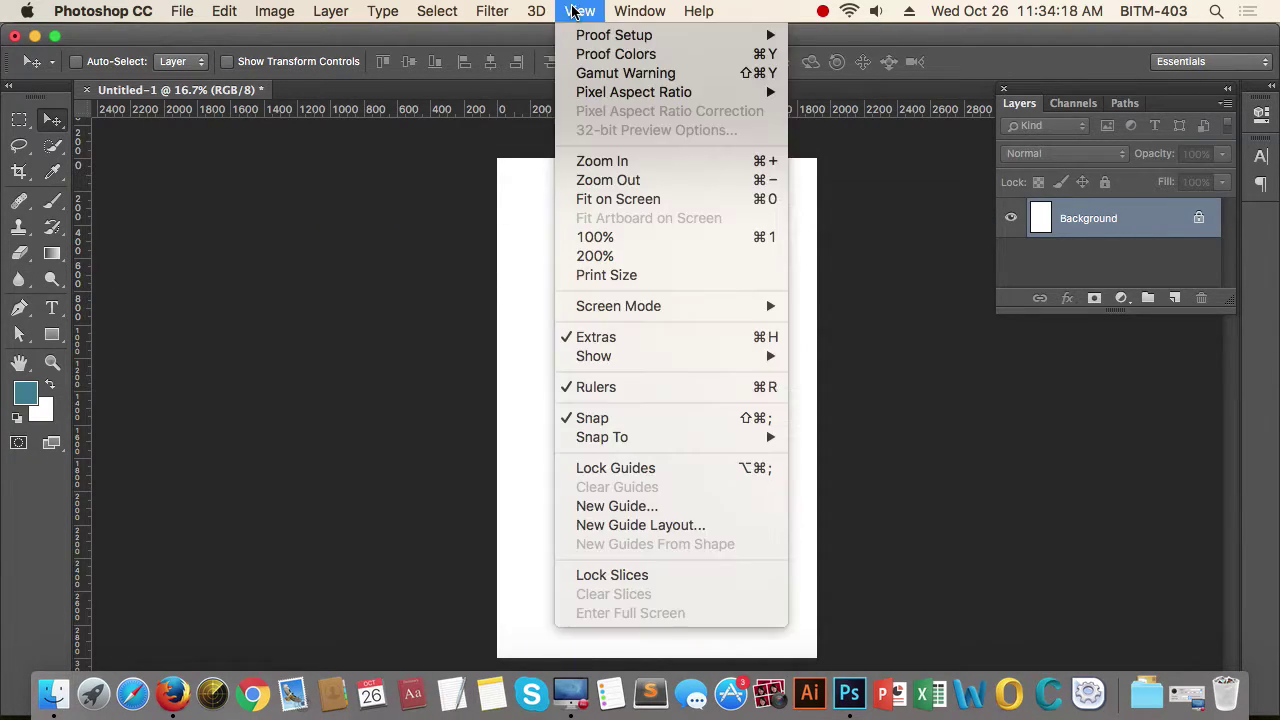
left_click(672, 528)
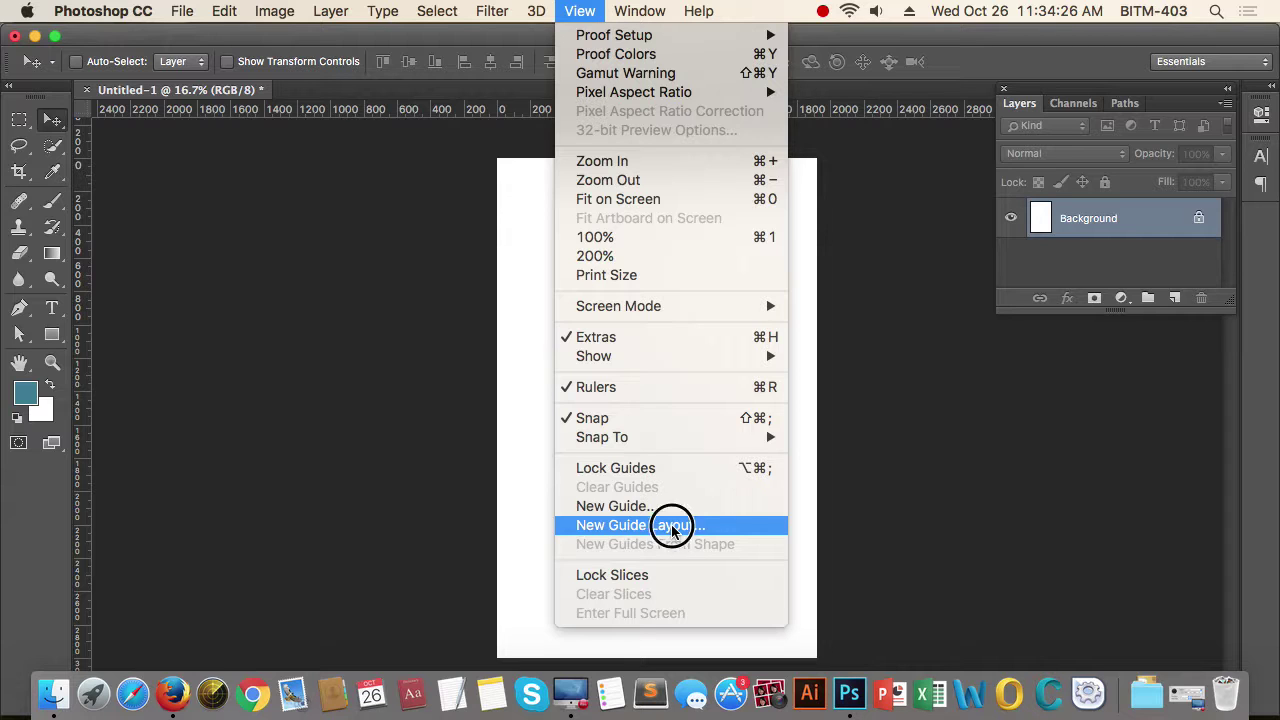
left_click_drag(860, 131, 958, 149)
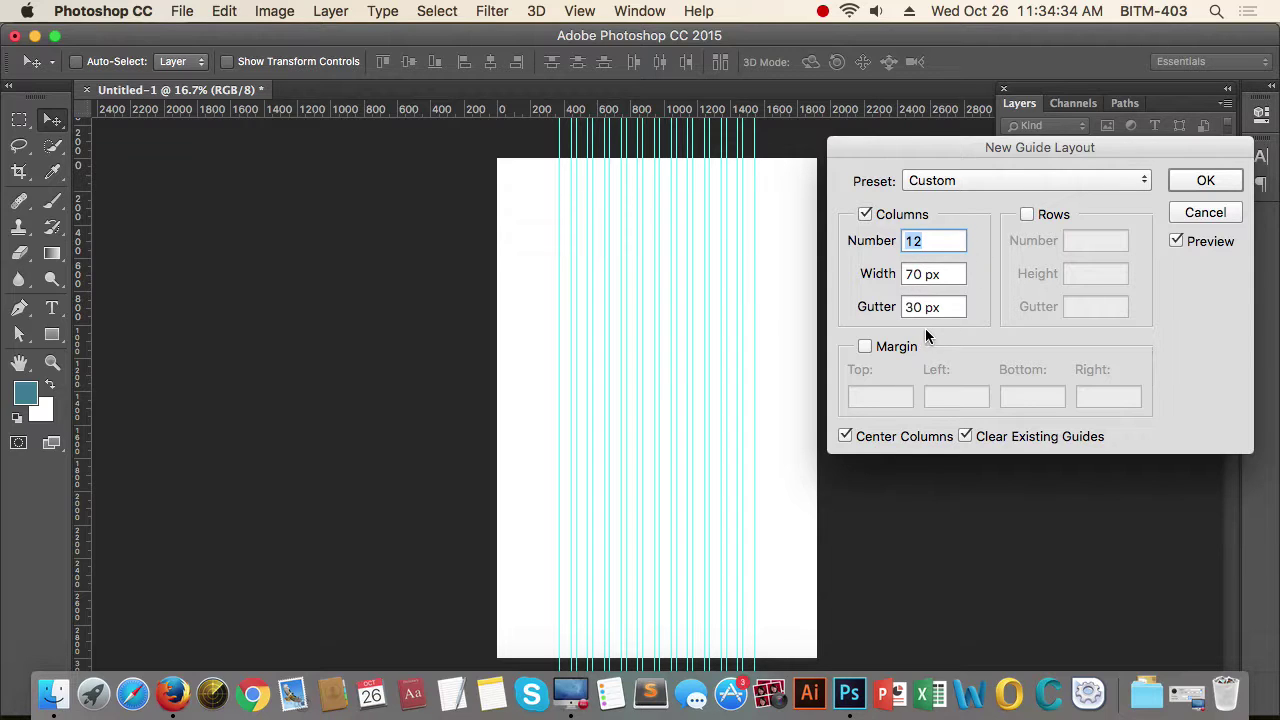
left_click_drag(958, 160, 929, 140)
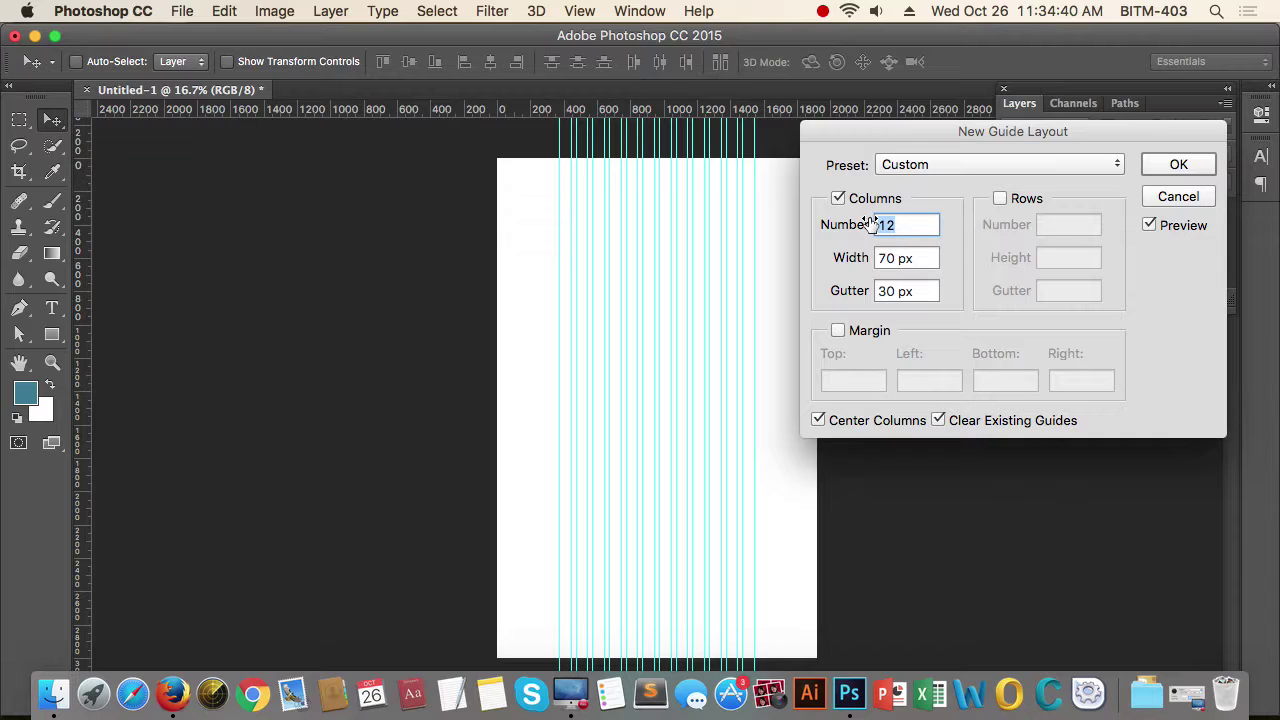
Examine the column number, width and gutter settings of the new guide layout
left_click(911, 218)
left_click_drag(894, 224, 860, 225)
left_click(920, 258)
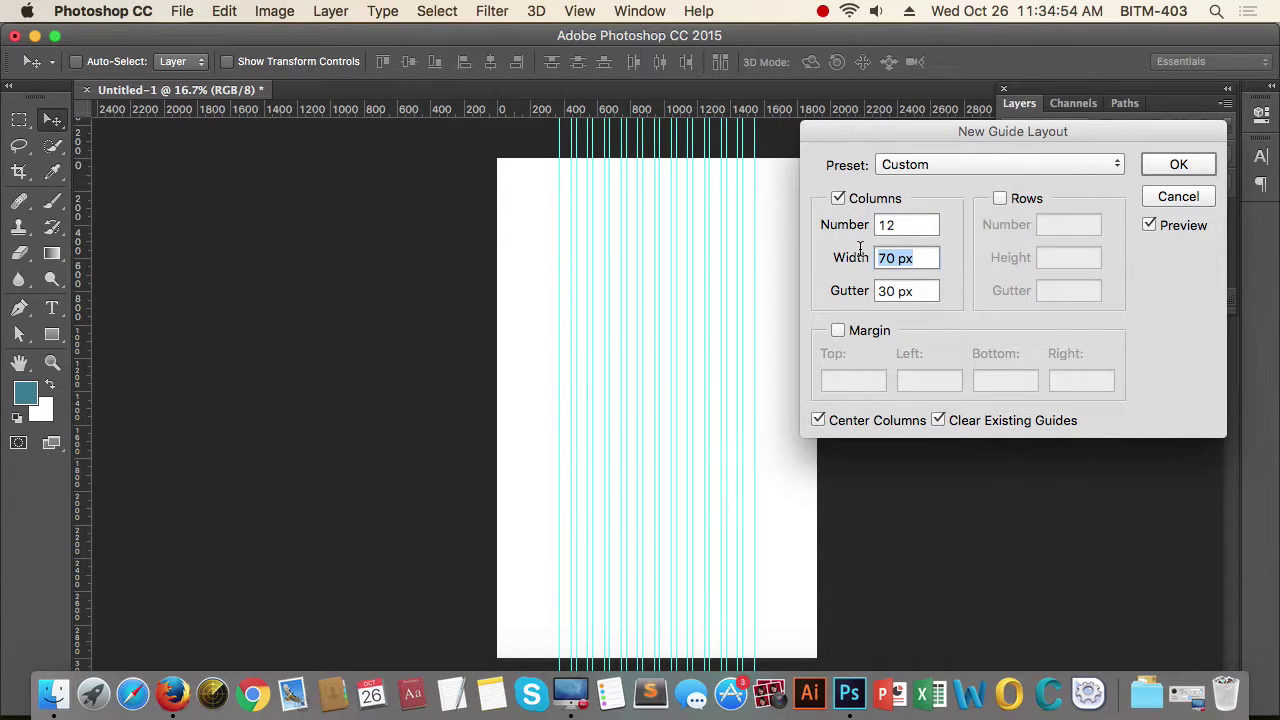
left_click(918, 258)
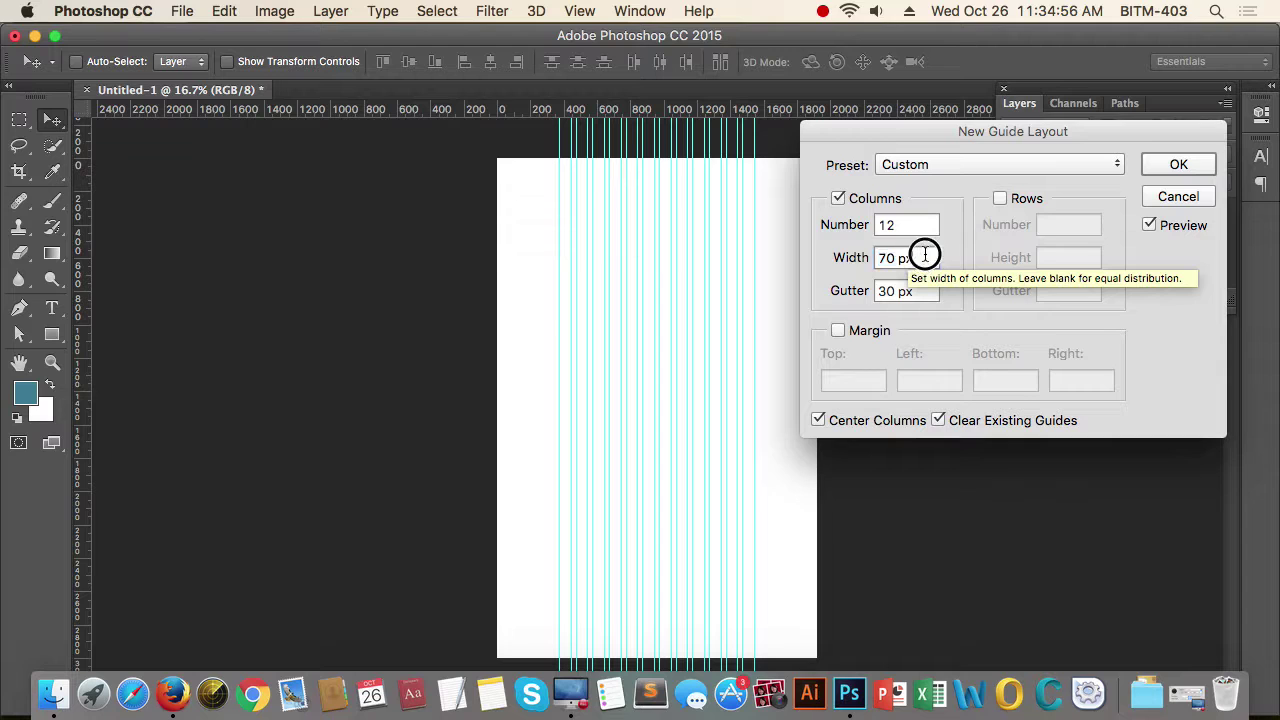
left_click_drag(925, 256, 860, 257)
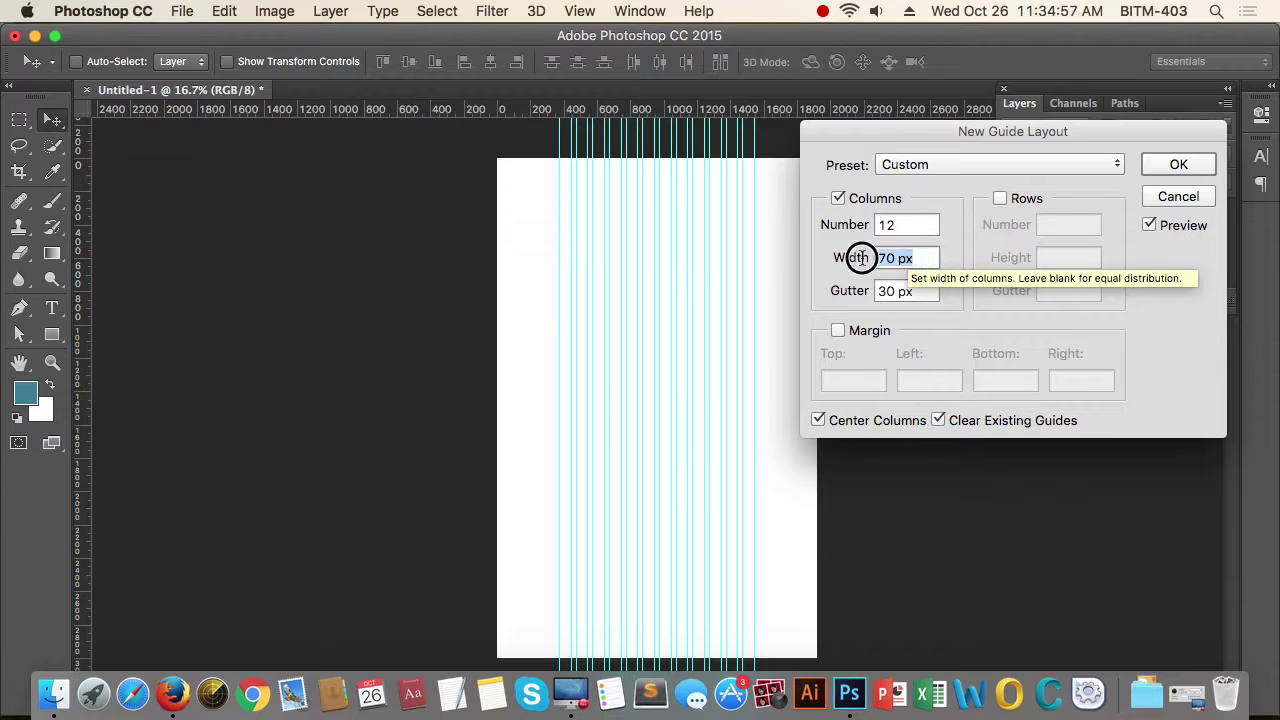
left_click(919, 291)
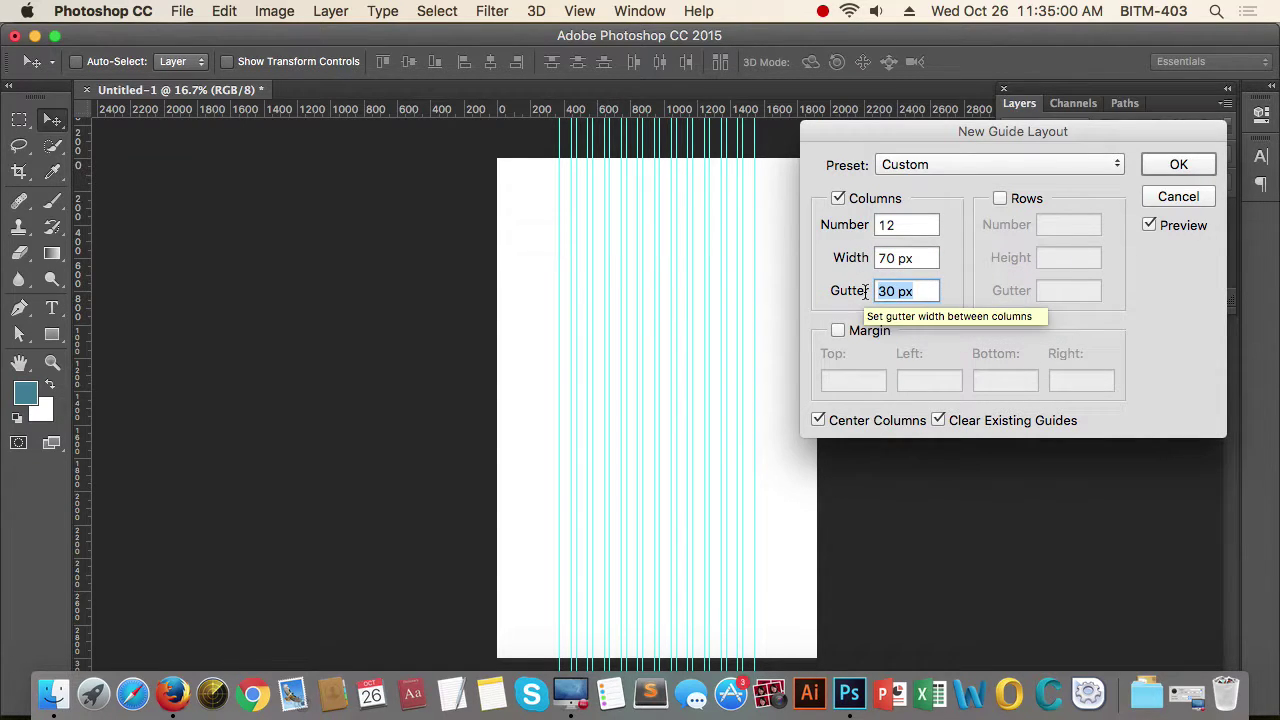
left_click(920, 290)
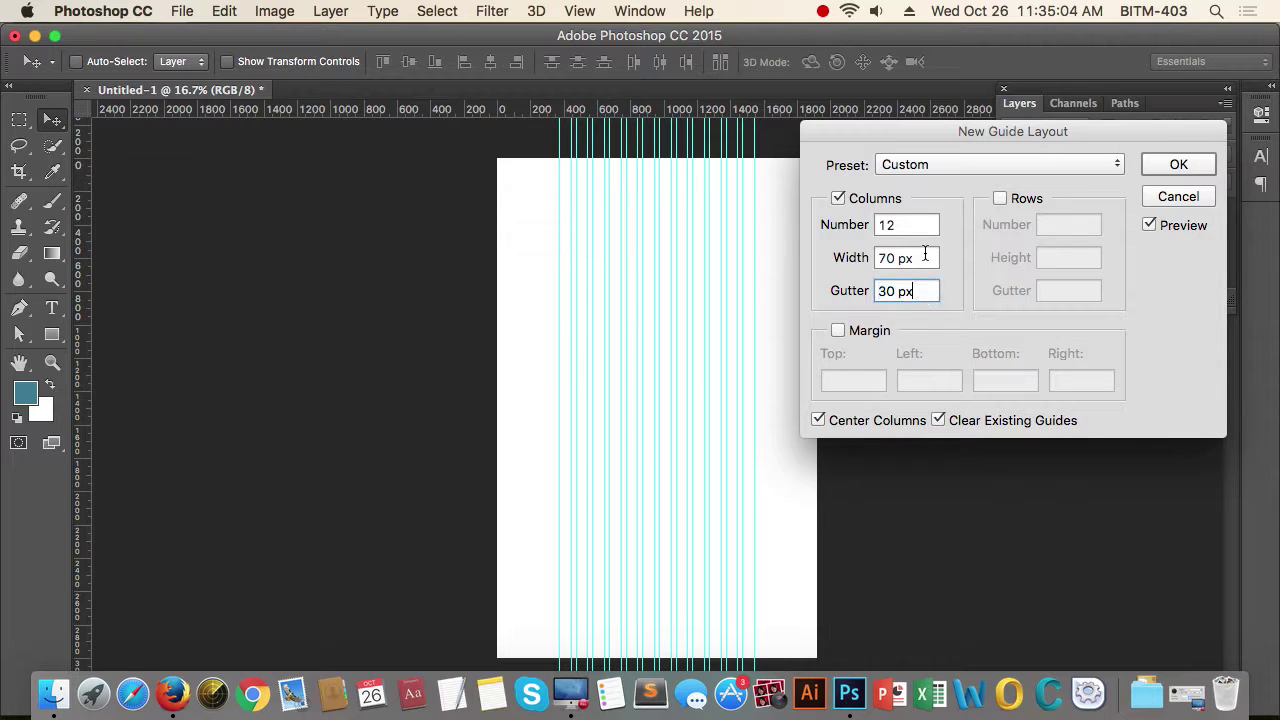
left_click(926, 257)
left_click(924, 222)
left_click(923, 259)
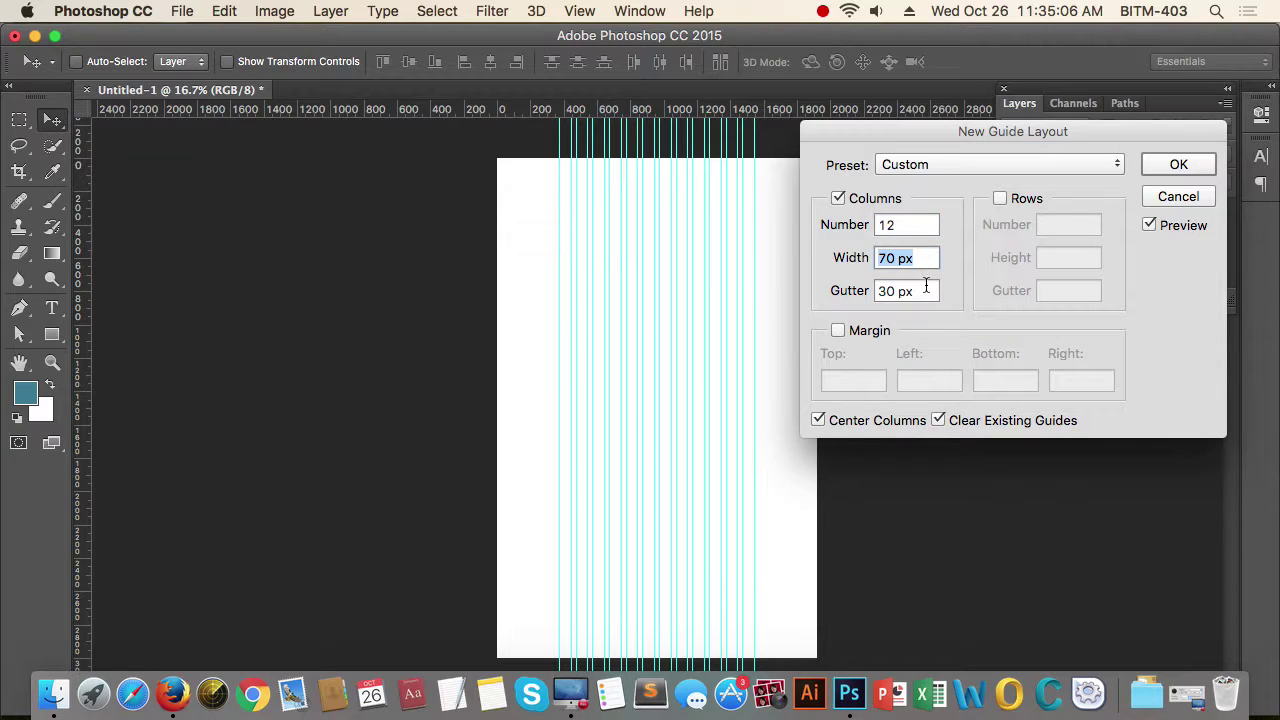
left_click(914, 224)
left_click(922, 259)
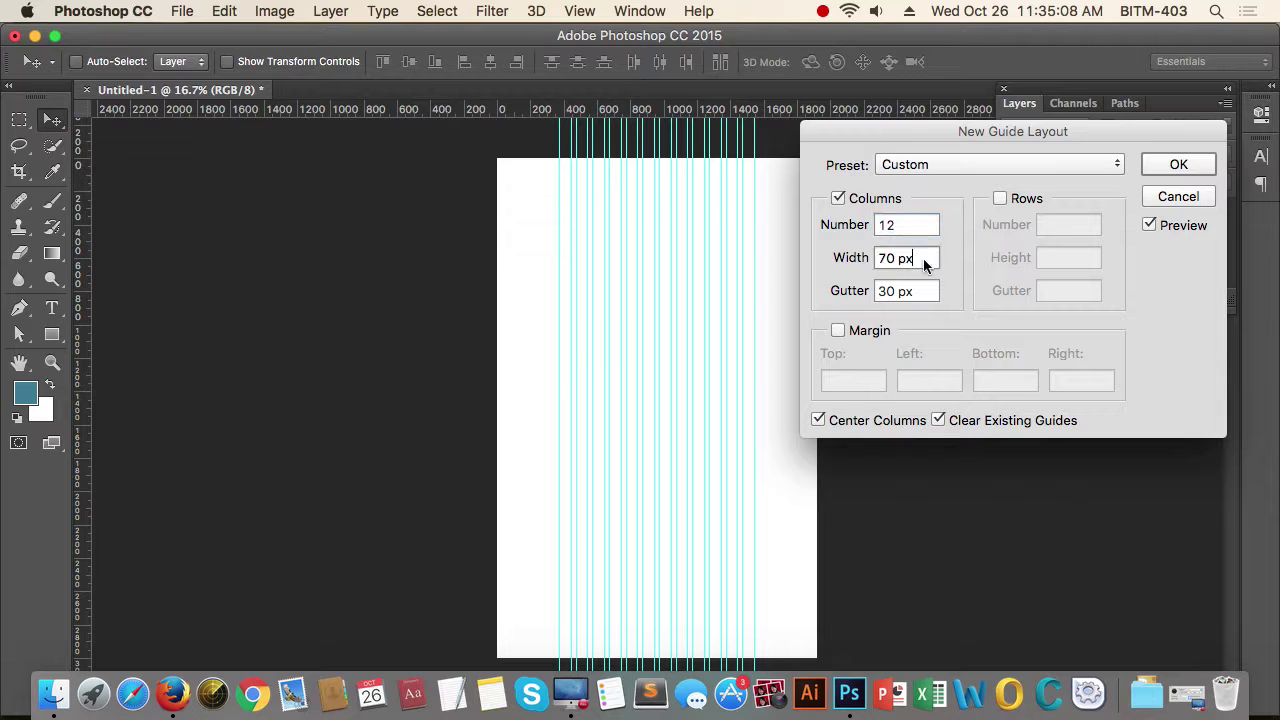
left_click(924, 291)
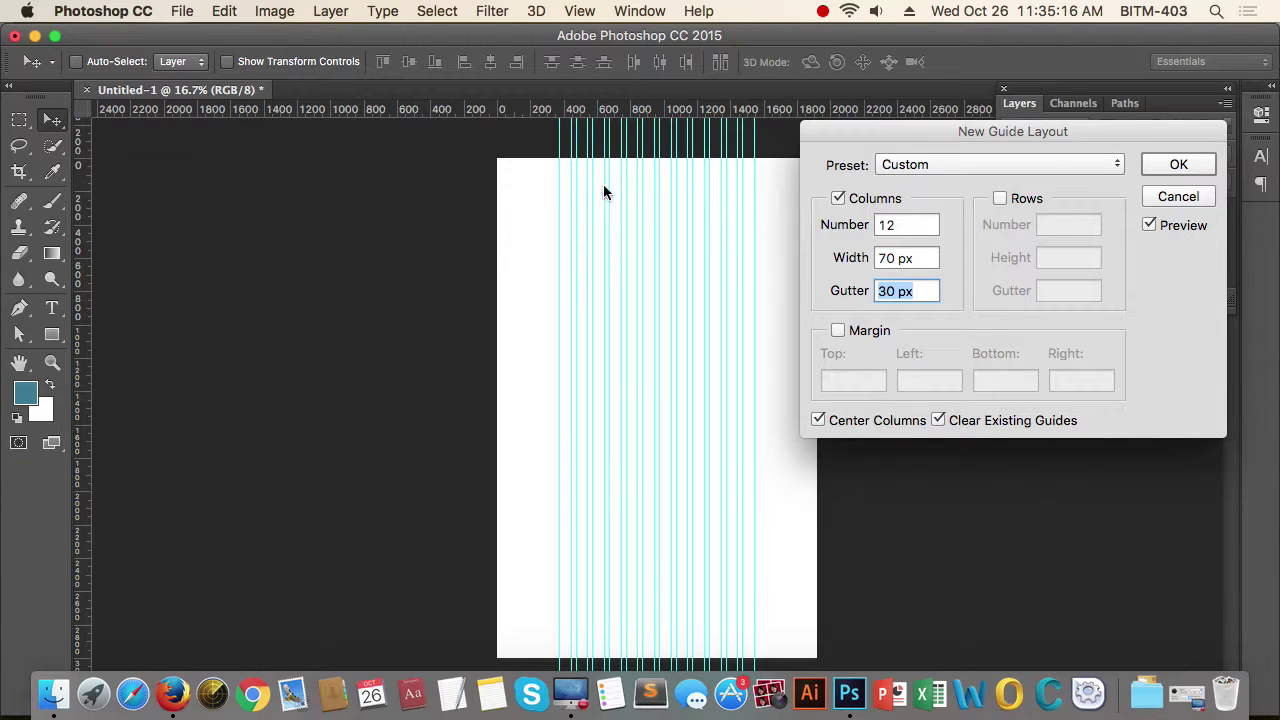
Compare the guide preview with Center Columns off and on, and apply the centered 12-column layout with 70 px width and 30 px gutter
left_click(818, 420)
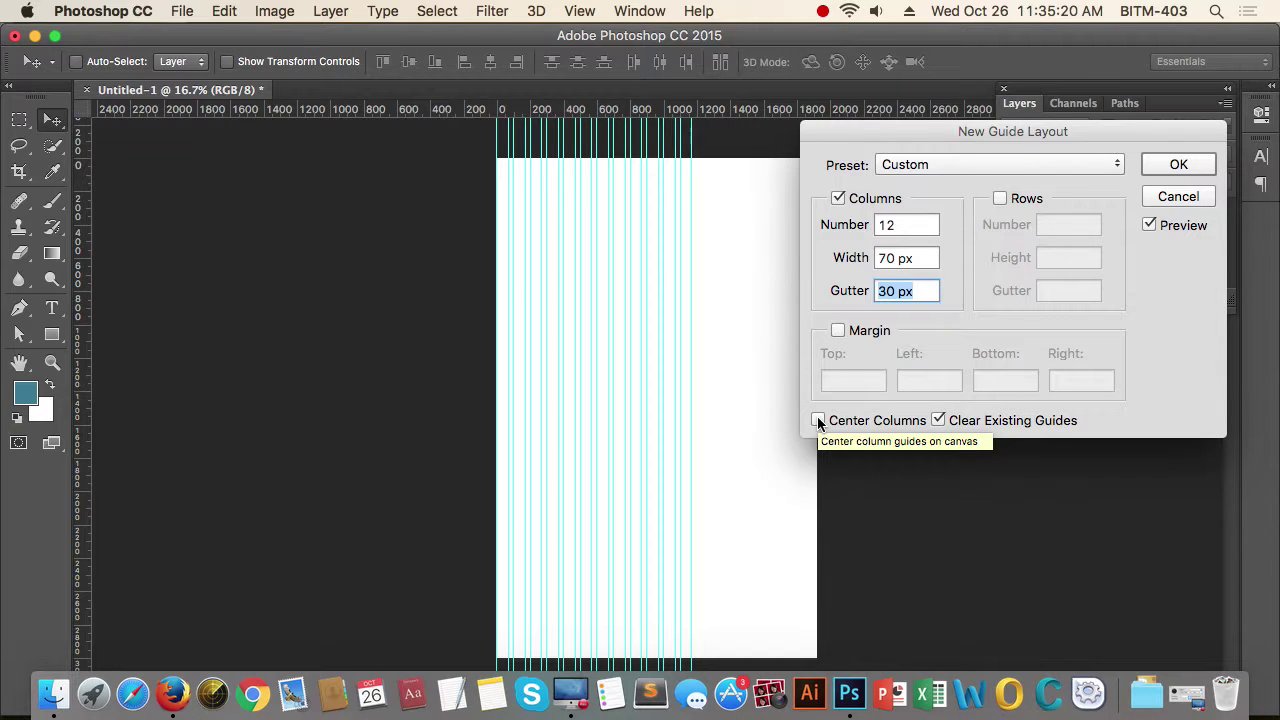
left_click(817, 420)
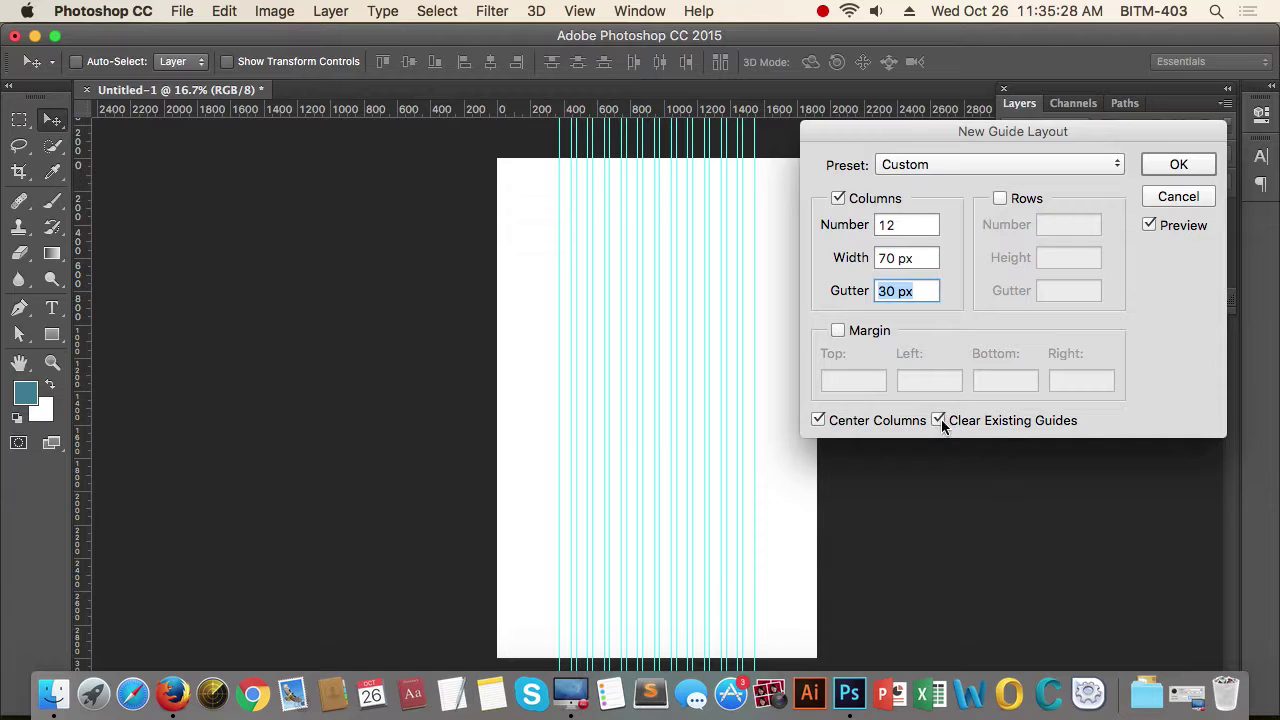
left_click(1179, 164)
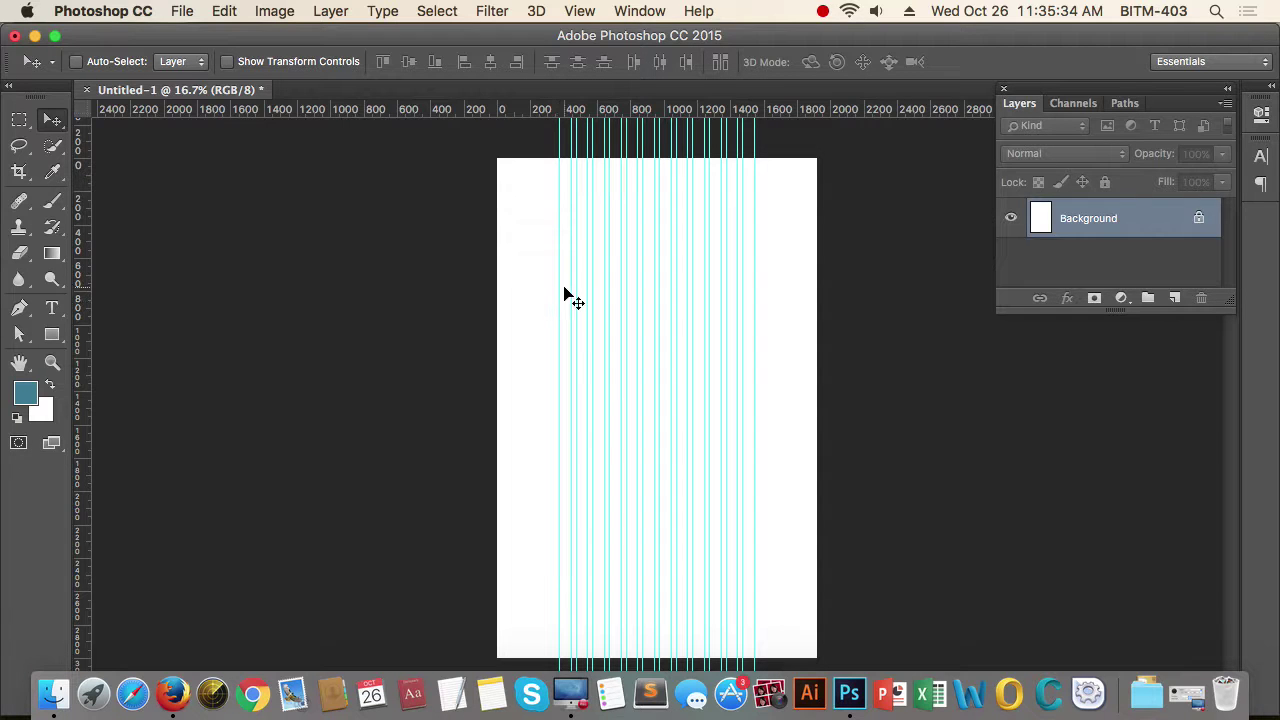
Draw a teal rectangle about 70 x 79 px, spanning the first column between its two guides
scroll(565, 283, "up", 3)
scroll(565, 283, "up", 3)
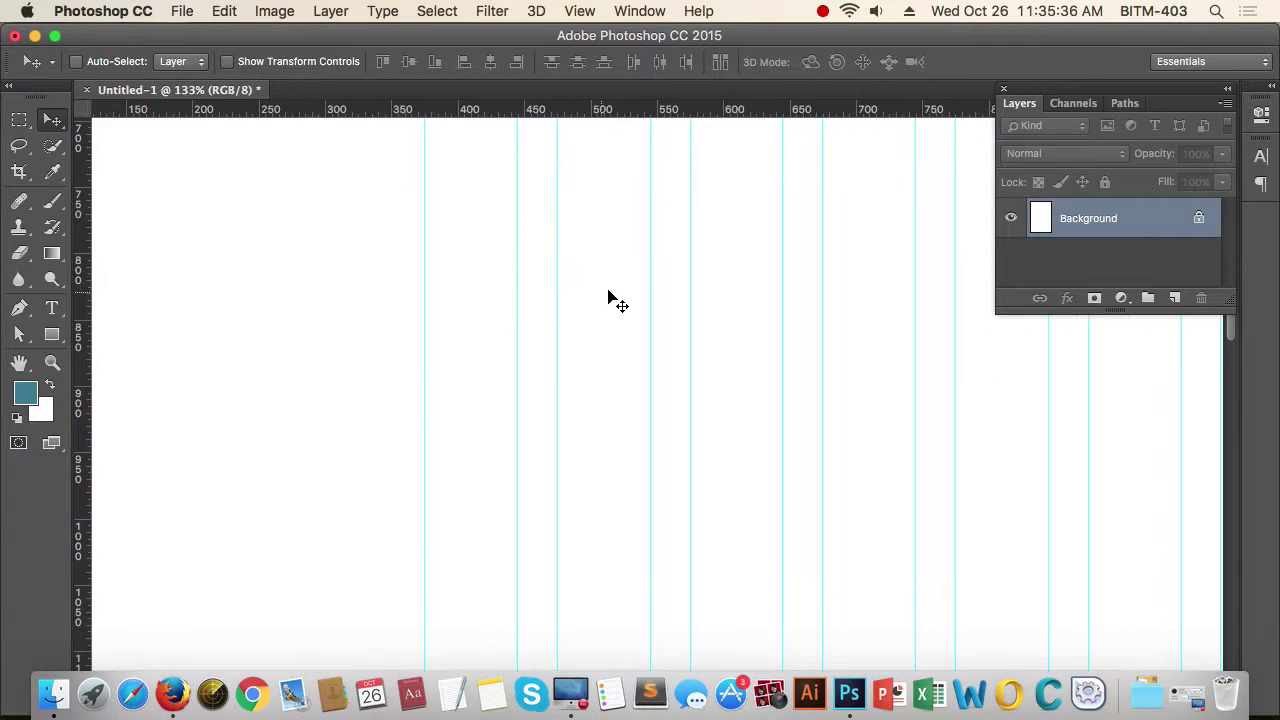
scroll(490, 290, "up", 2)
scroll(490, 290, "up", 5)
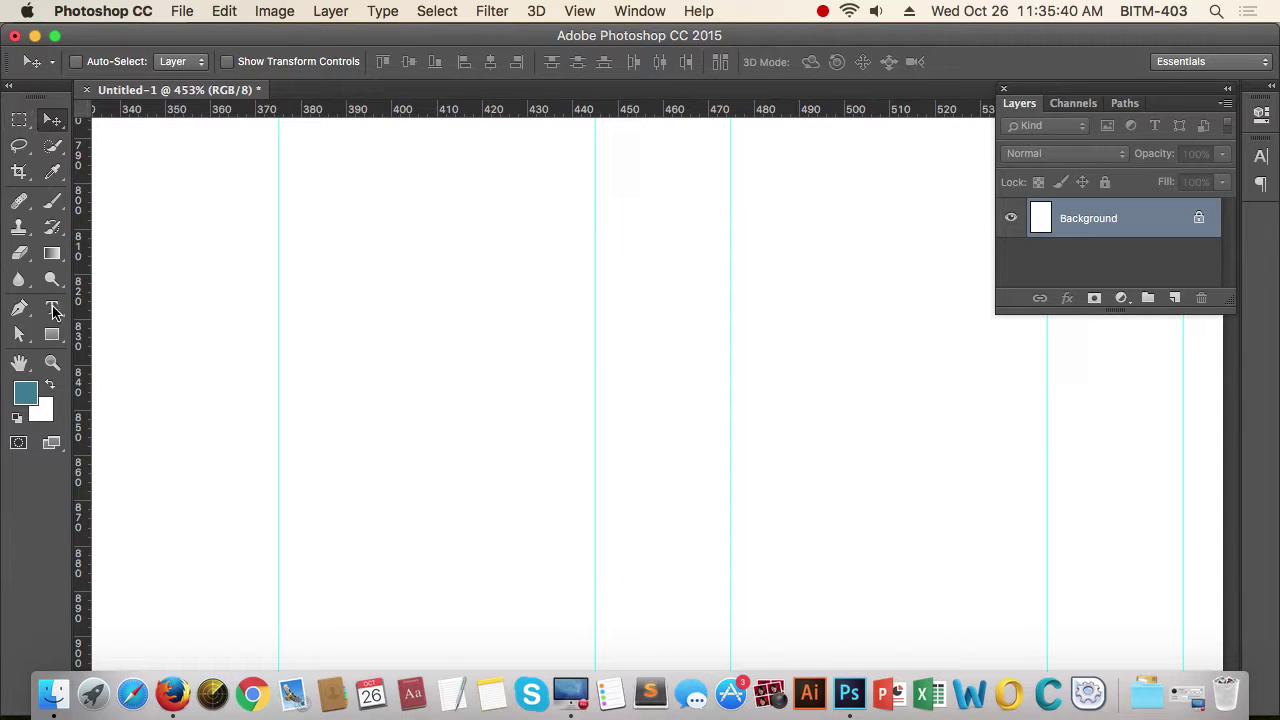
left_click(52, 335)
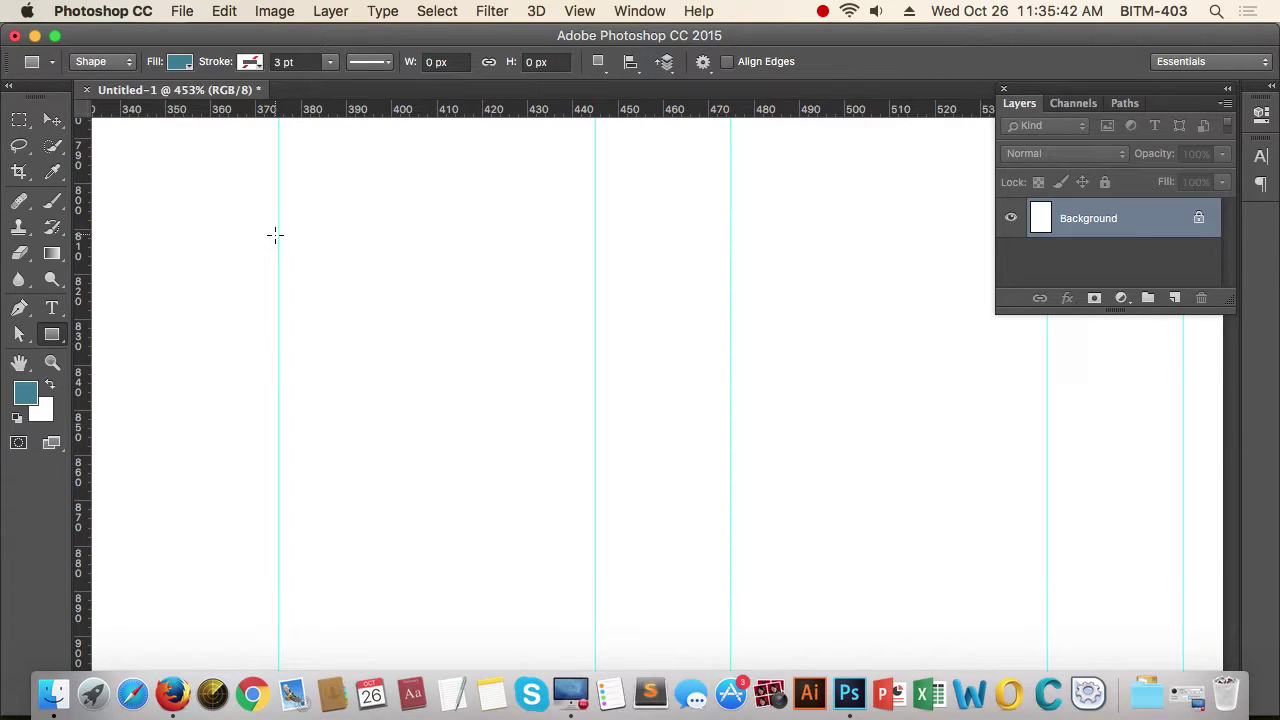
left_click_drag(279, 230, 599, 580)
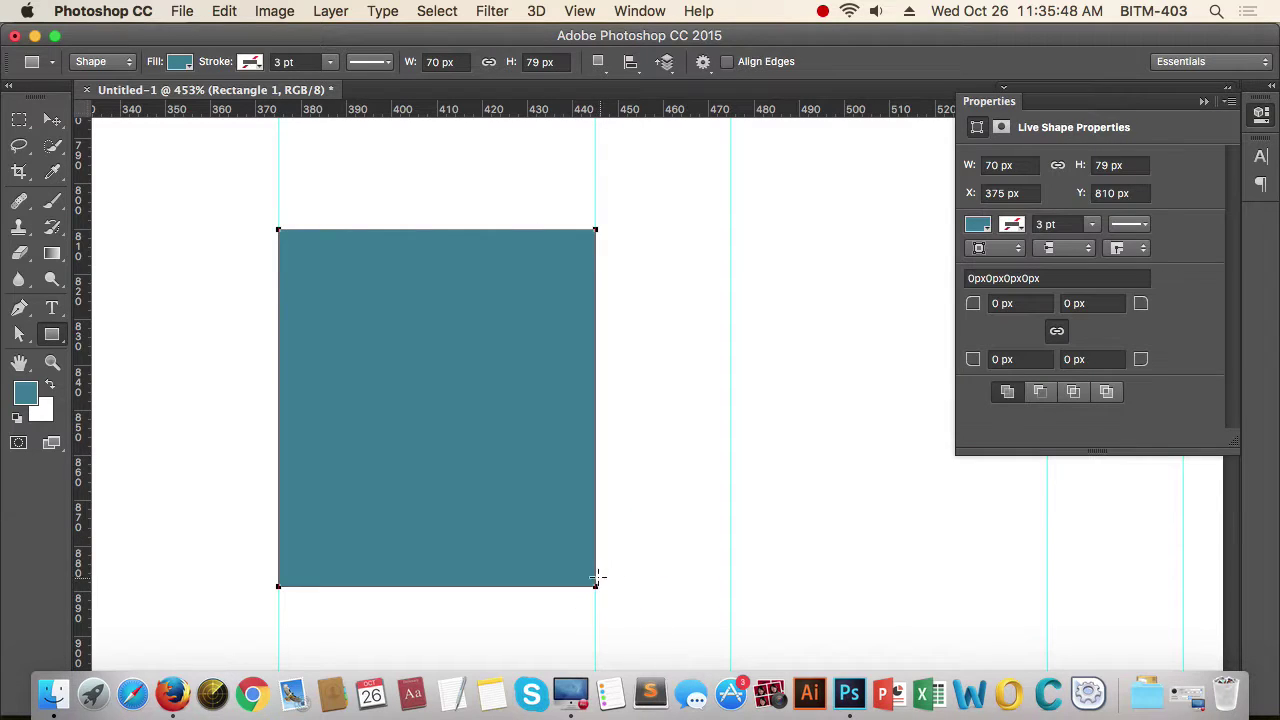
left_click(1204, 104)
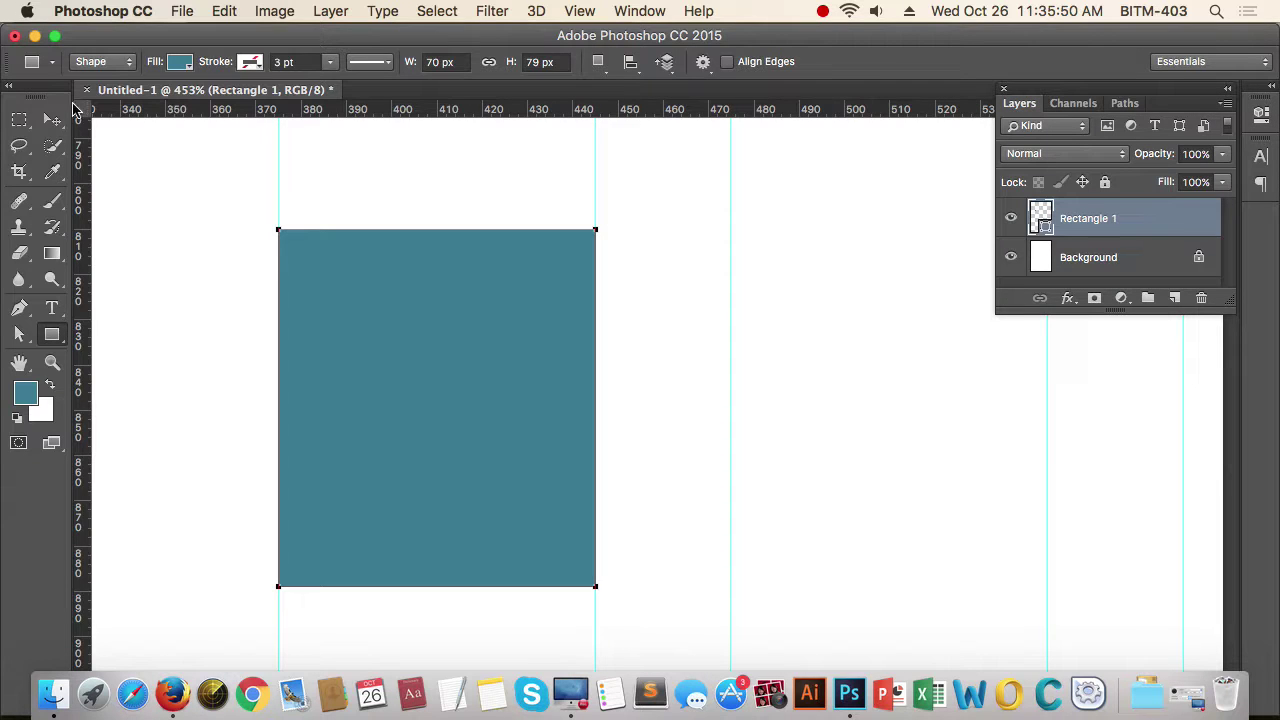
Stretch the teal rectangle downward from its lower edge to a height of about 372 px, keeping it within the first column
key("v")
scroll(548, 287, "down", 6)
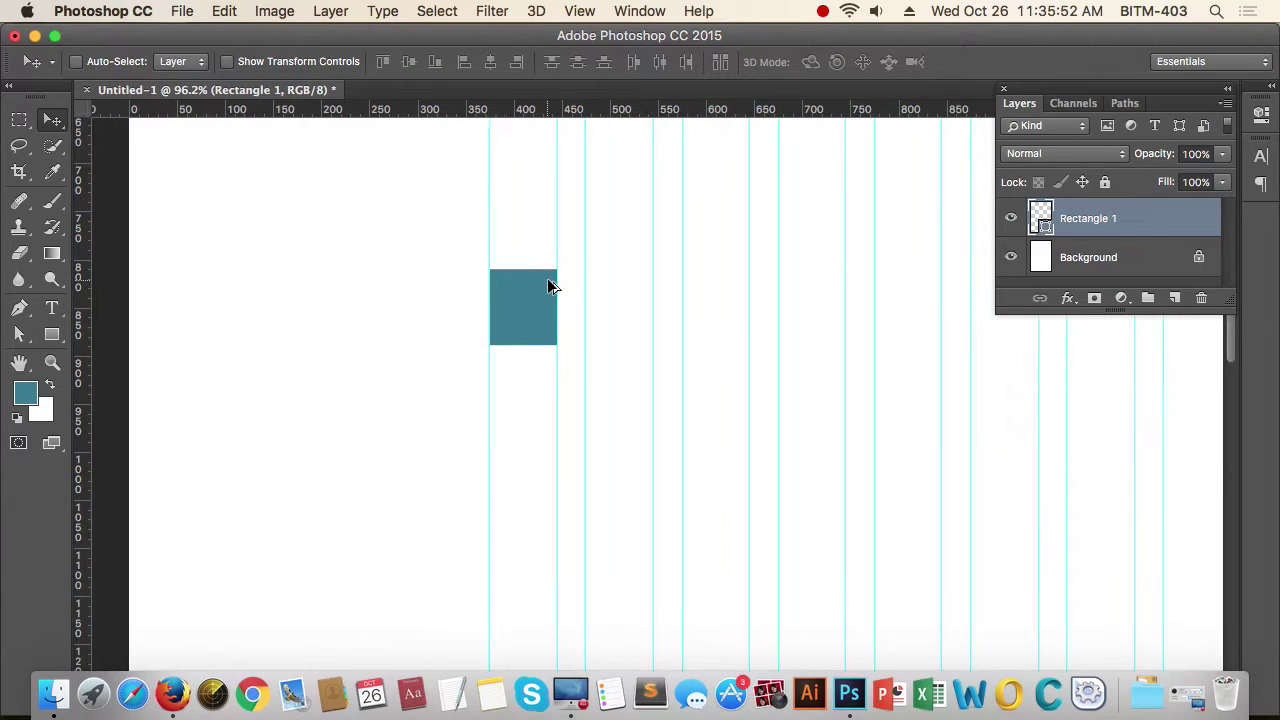
key("a")
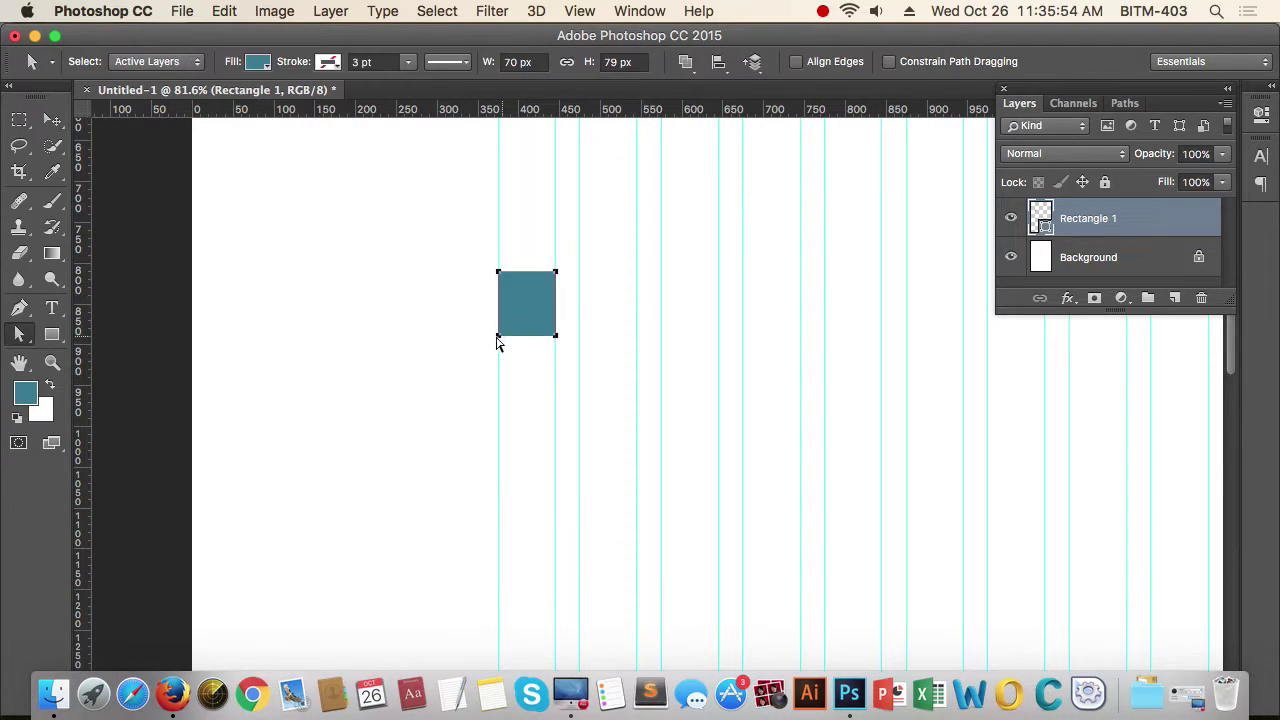
left_click(636, 382)
left_click_drag(558, 342, 556, 576)
scroll(653, 425, "down", 4)
left_click(752, 432)
left_click_drag(752, 432, 648, 338)
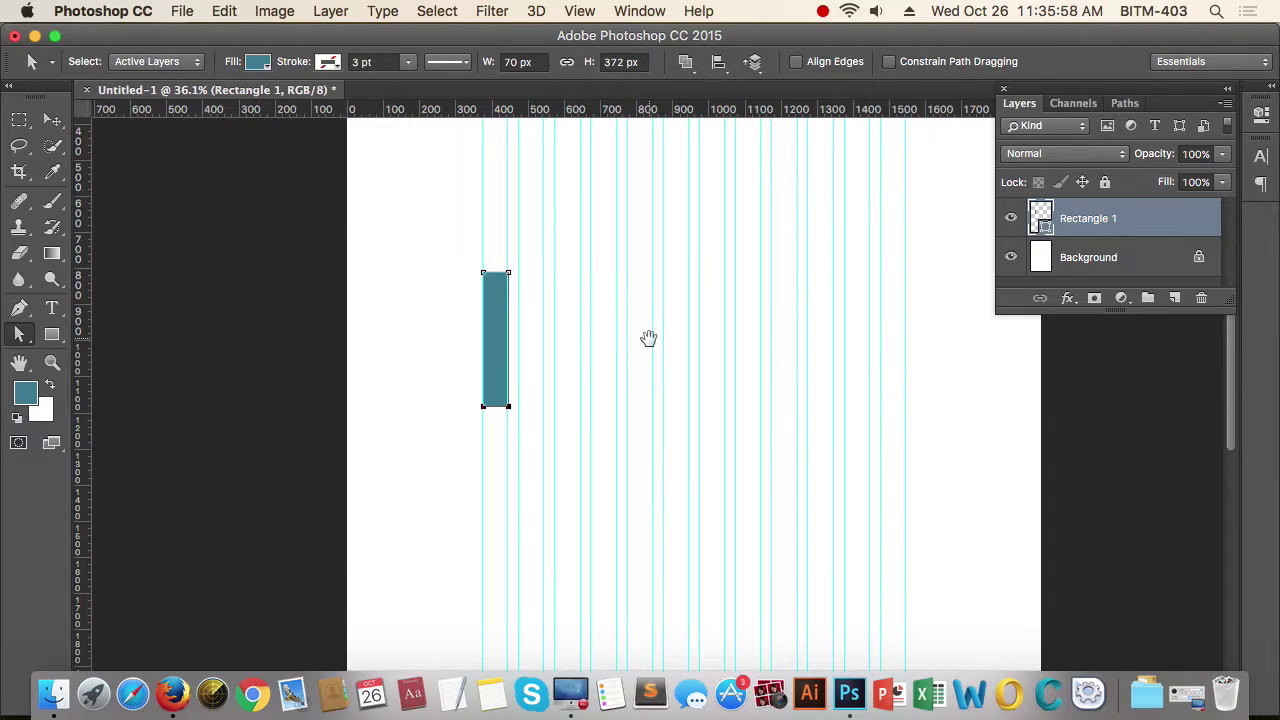
Duplicate the teal rectangle horizontally into the second column, aligned with that column's guides
left_click(649, 346)
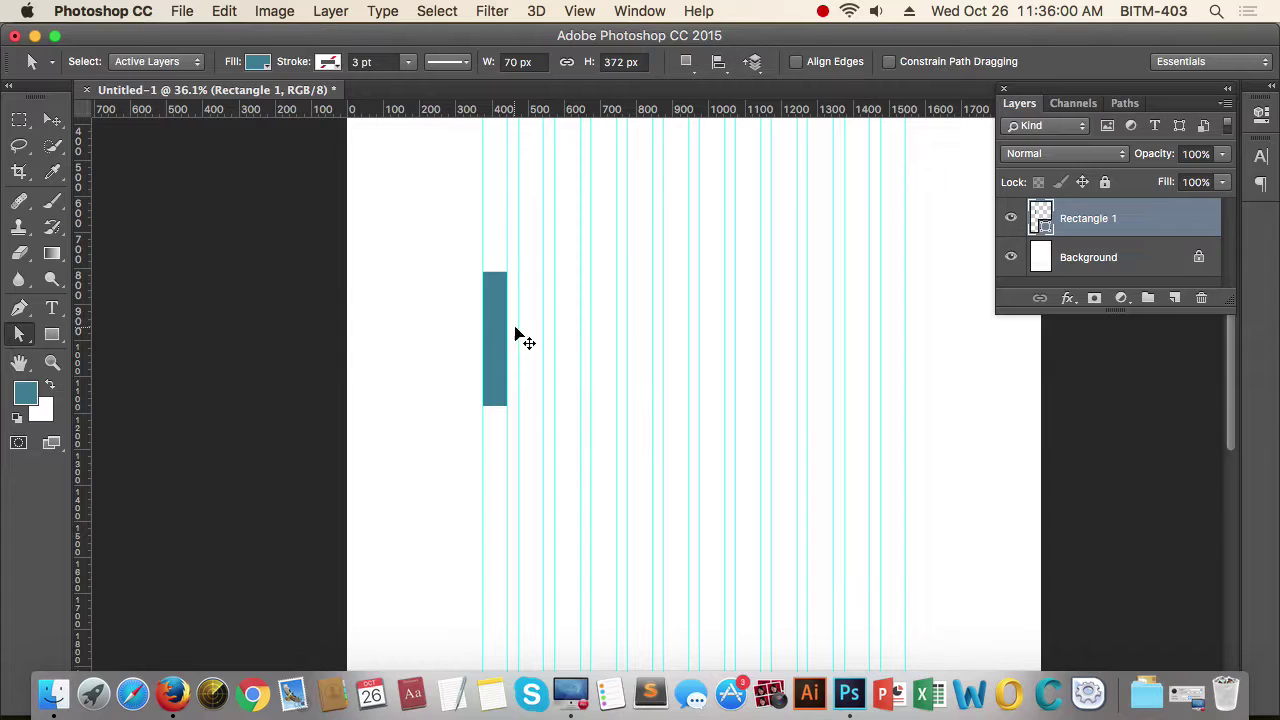
key("v")
left_click_drag(491, 323, 527, 323, "alt")
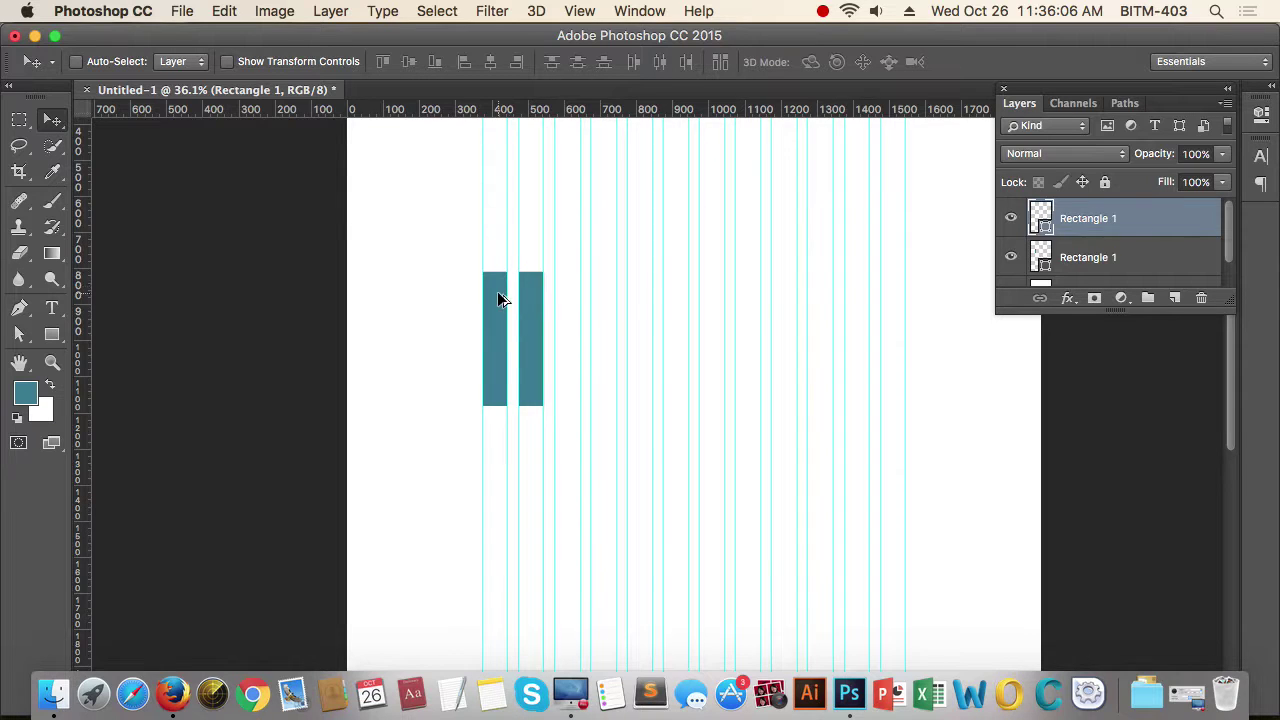
Draw a rectangle about 30 x 86 px filling the gutter between the two teal columns
scroll(500, 298, "up", 6, "alt")
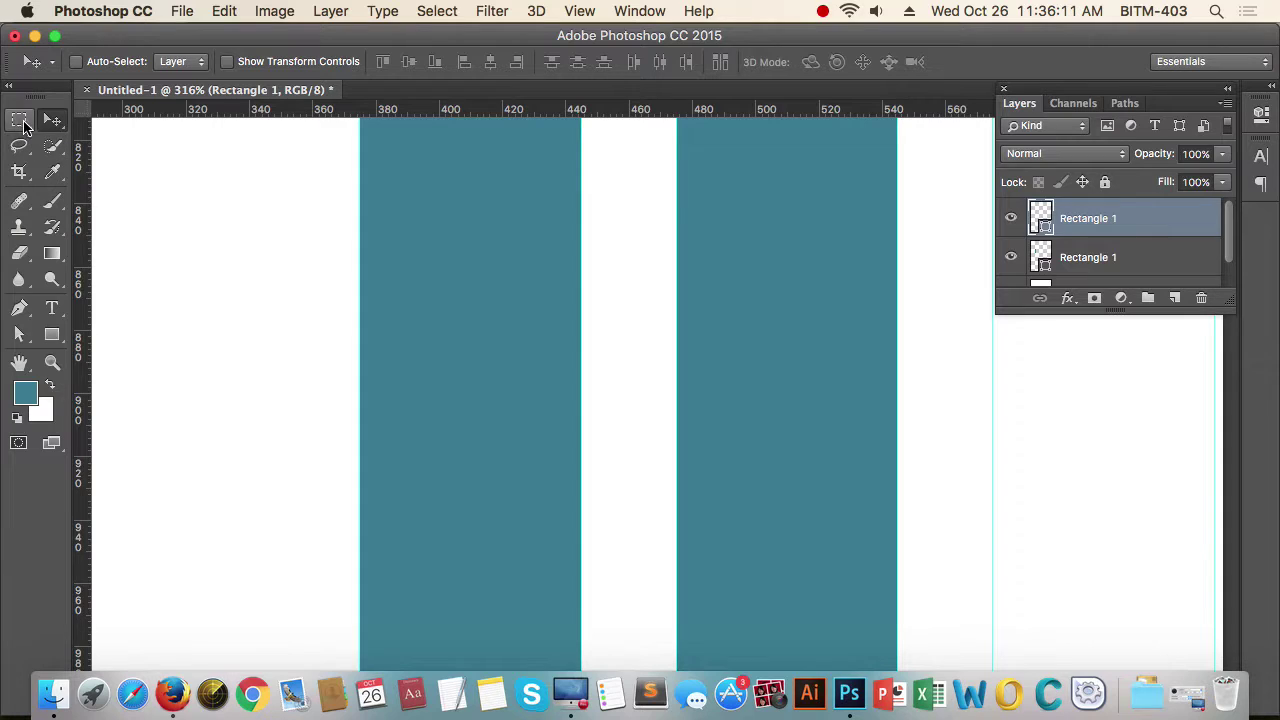
left_click(52, 334)
left_click_drag(581, 201, 676, 472)
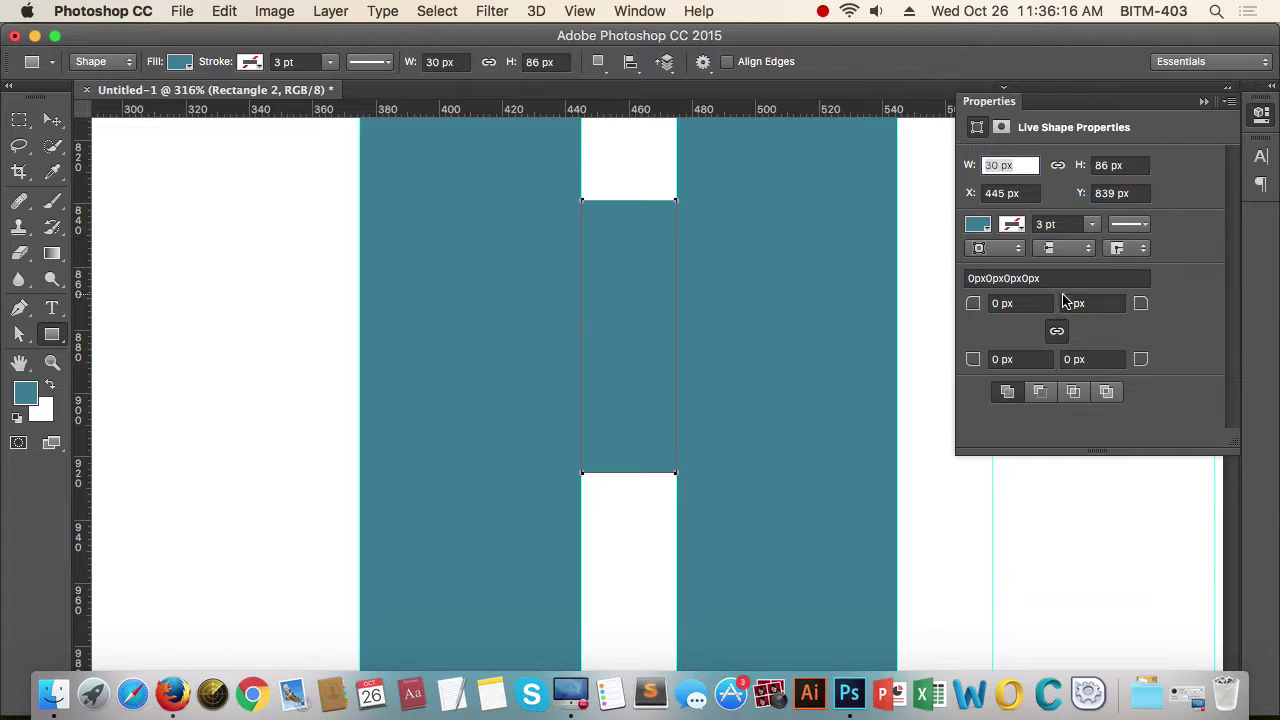
Change the gutter rectangle's fill to light blue #3bc4f2 and return to the Move tool
left_click(987, 227)
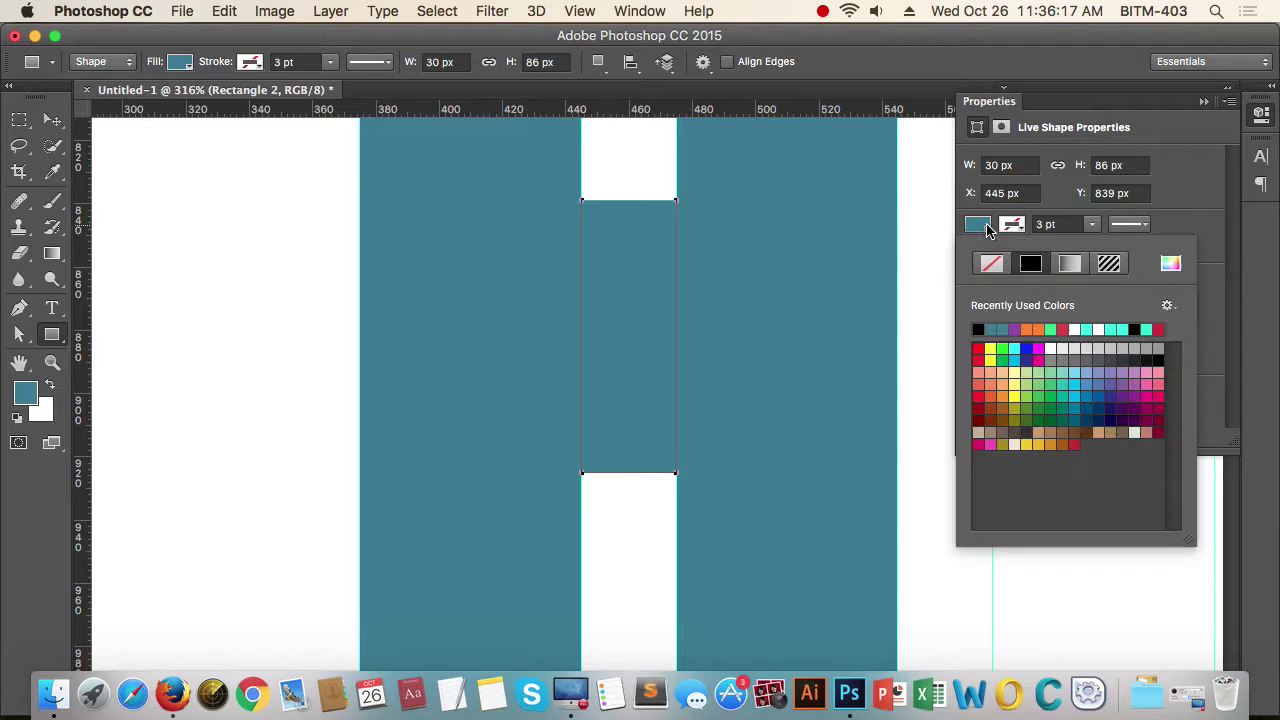
left_click(1172, 264)
left_click(766, 94)
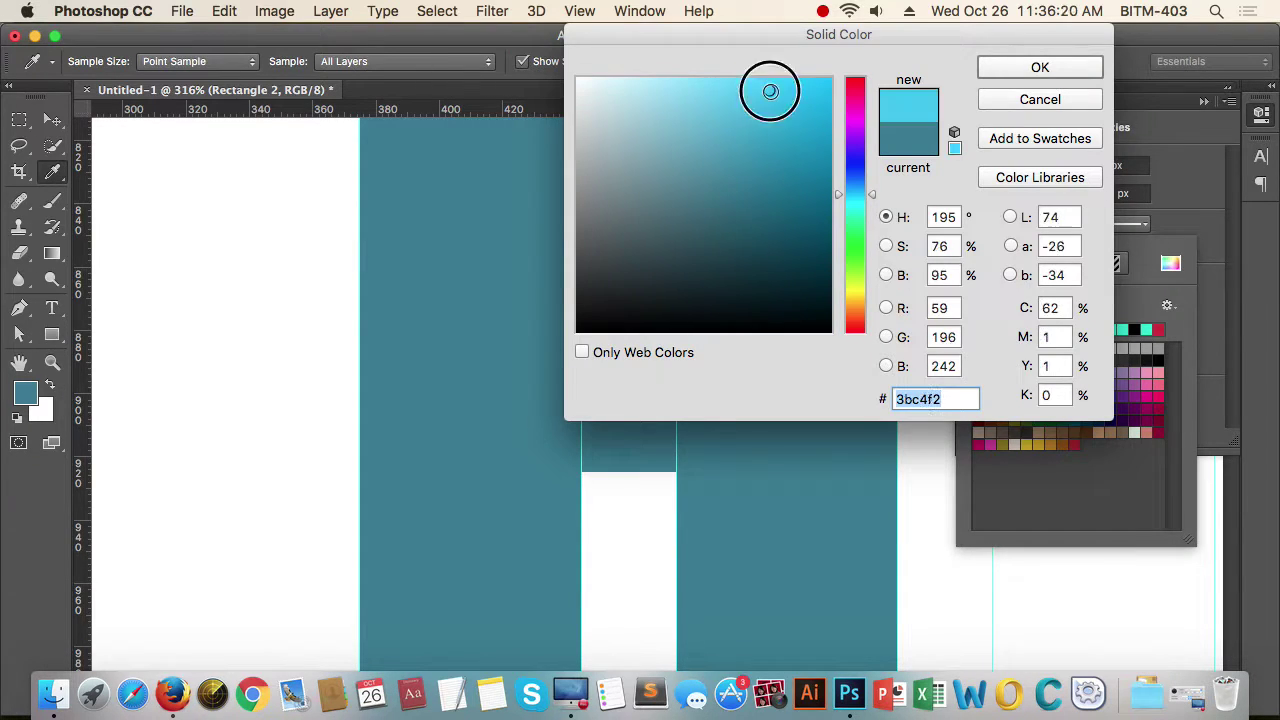
left_click(1049, 68)
scroll(665, 362, "down", 3)
scroll(665, 360, "down", 1)
key("v")
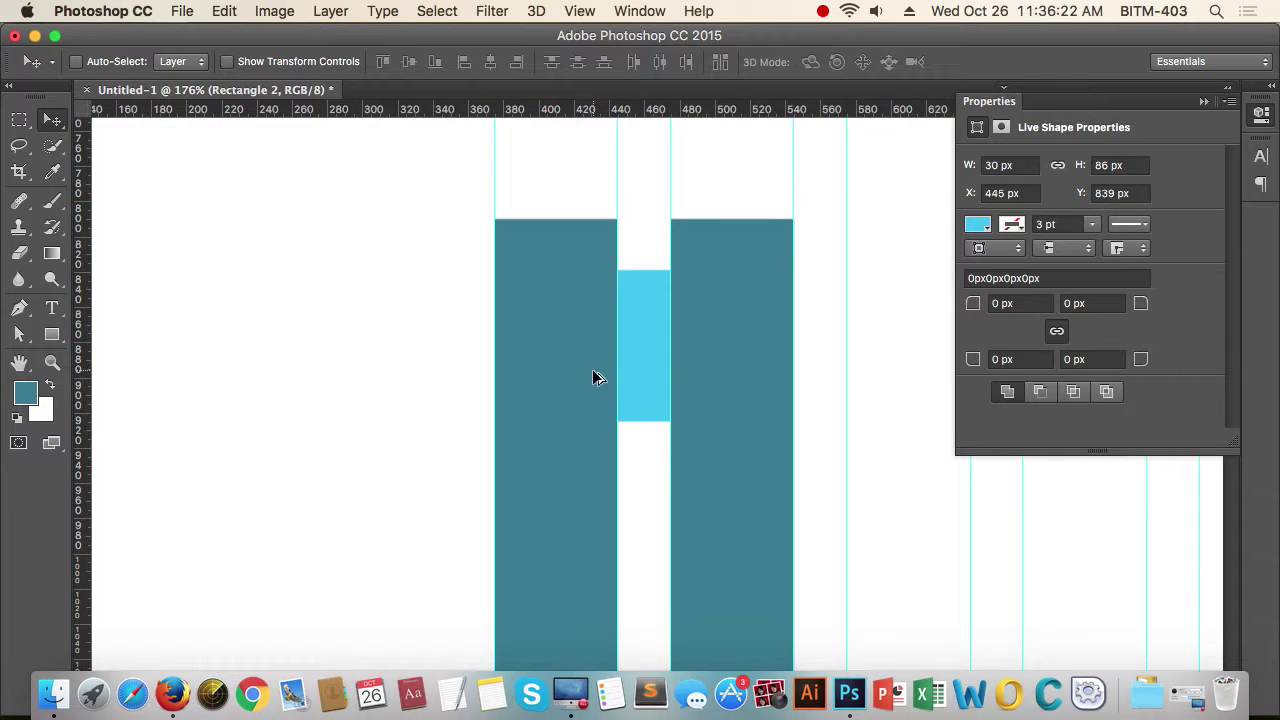
Examine the column guides, gutters and outer margins across the page's full width, up to the page's upper edge
scroll(594, 374, "down", 5)
scroll(717, 391, "down", 4)
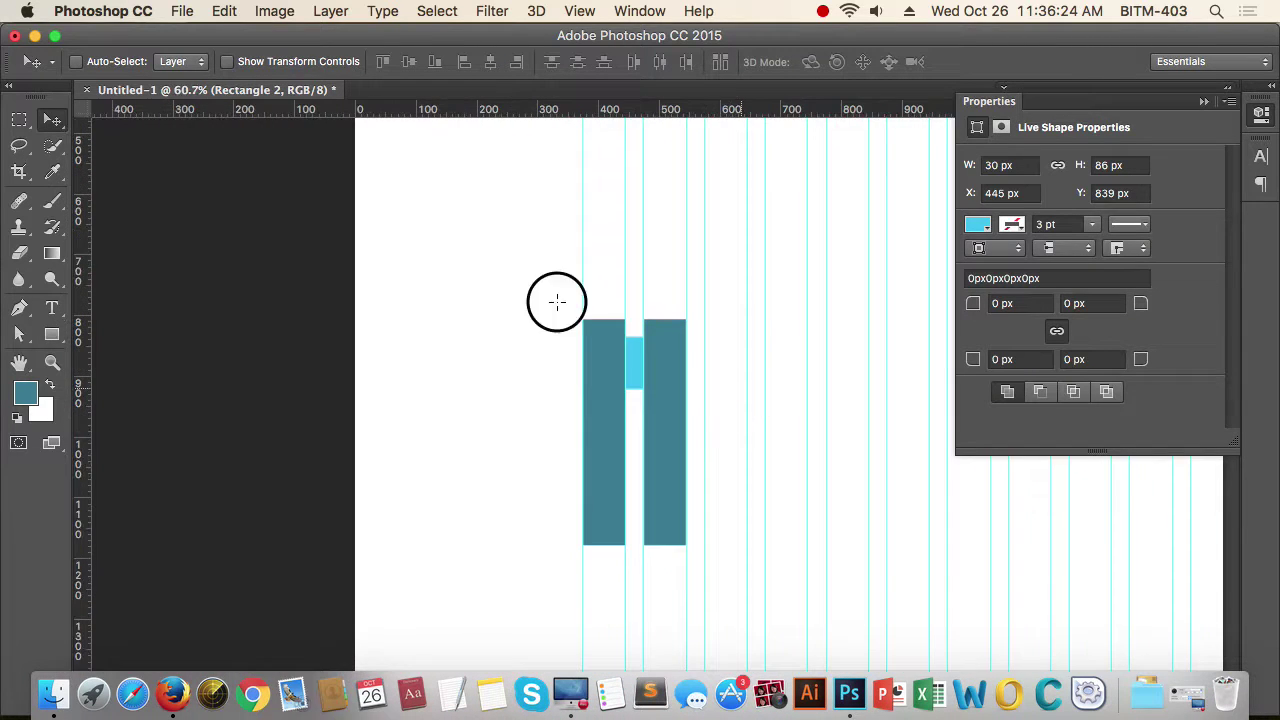
scroll(494, 287, "down", 2)
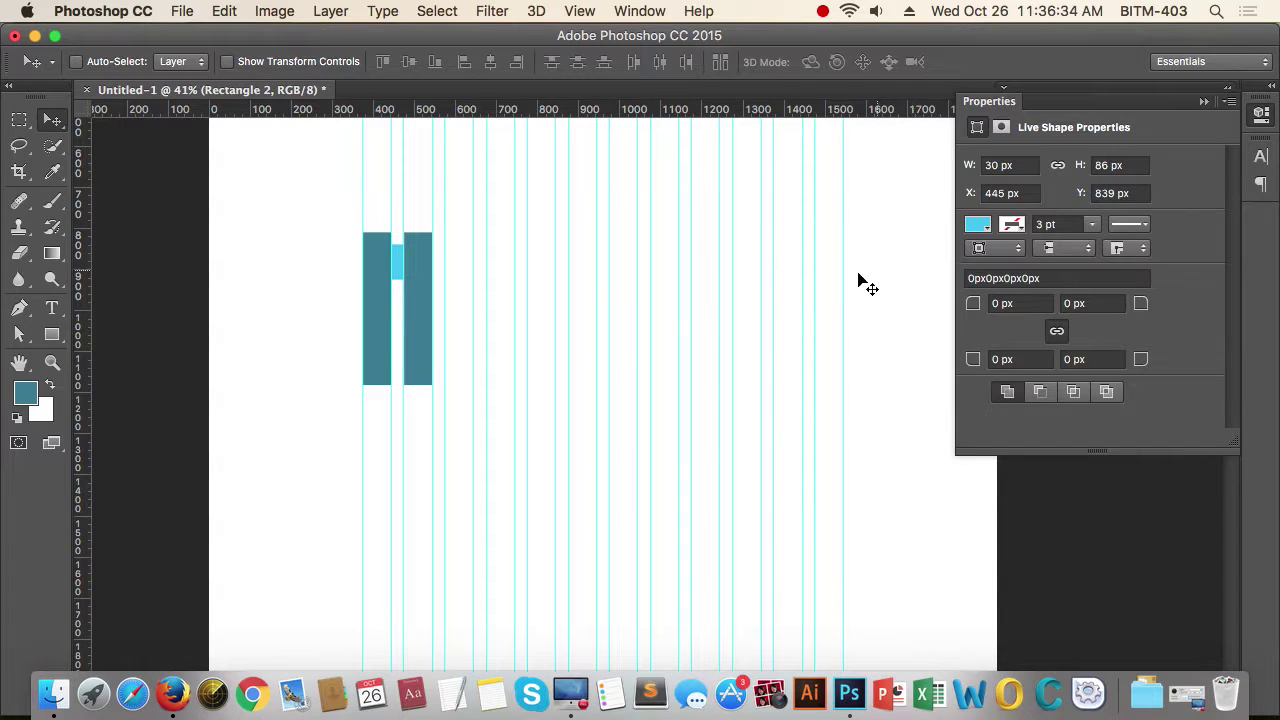
scroll(616, 290, "down", 2)
scroll(649, 293, "right", 2)
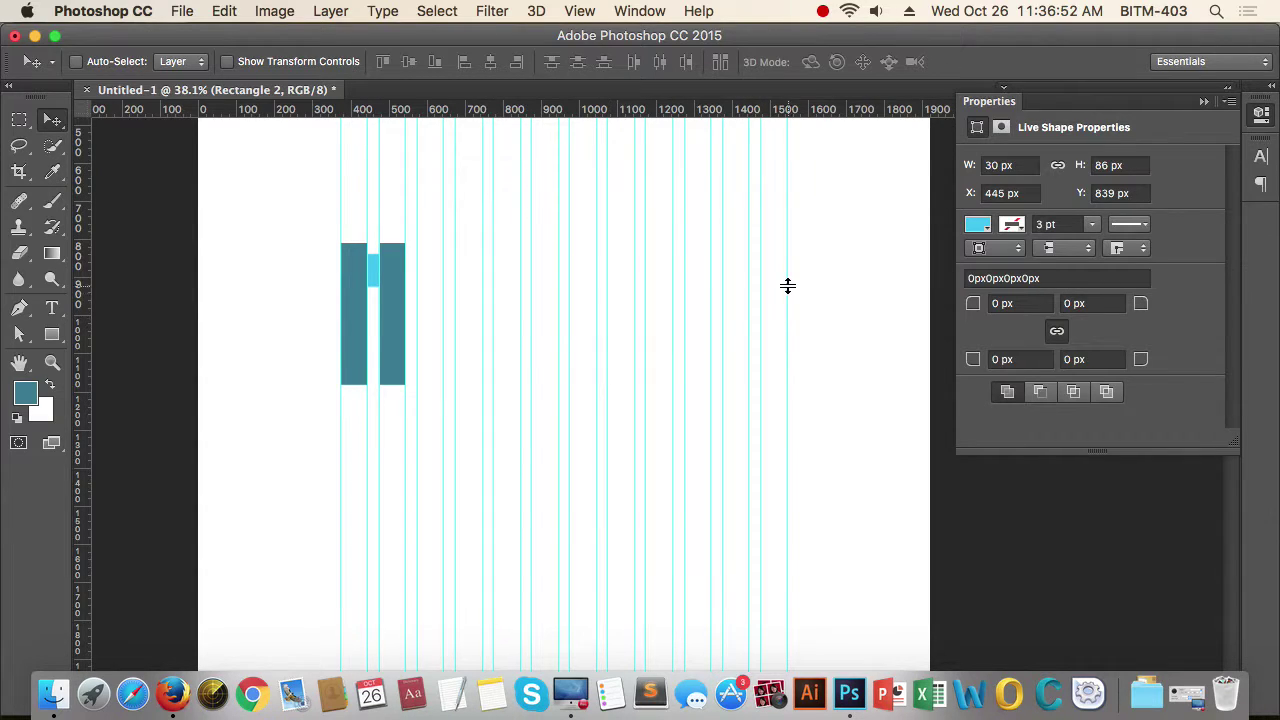
scroll(788, 286, "up", 2)
scroll(620, 248, "up", 1)
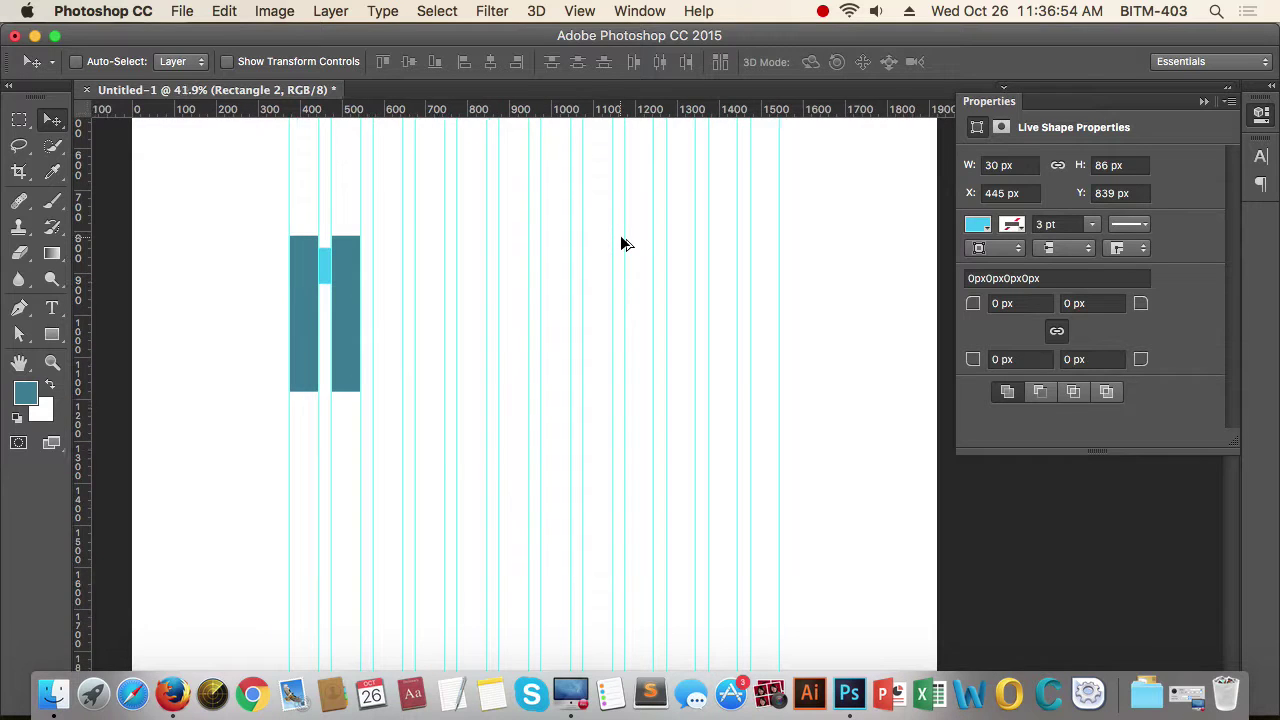
scroll(620, 245, "down", 1)
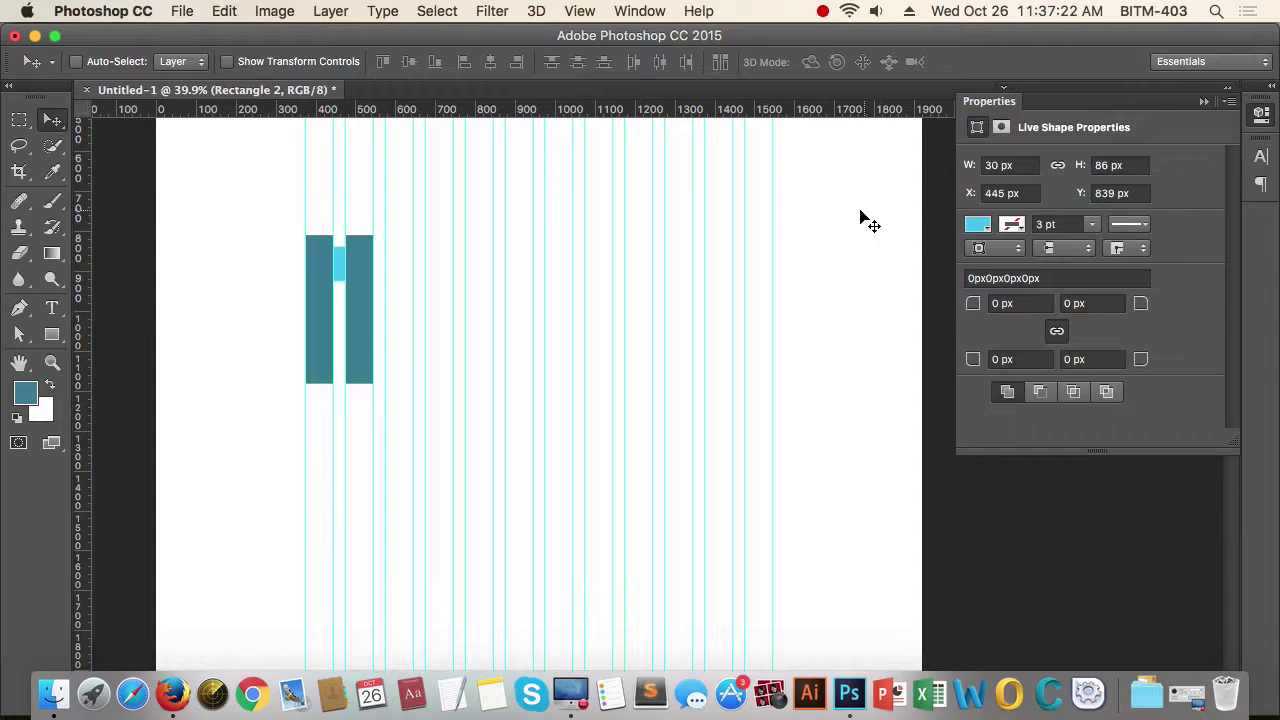
scroll(850, 230, "down", 2)
scroll(848, 232, "down", 1)
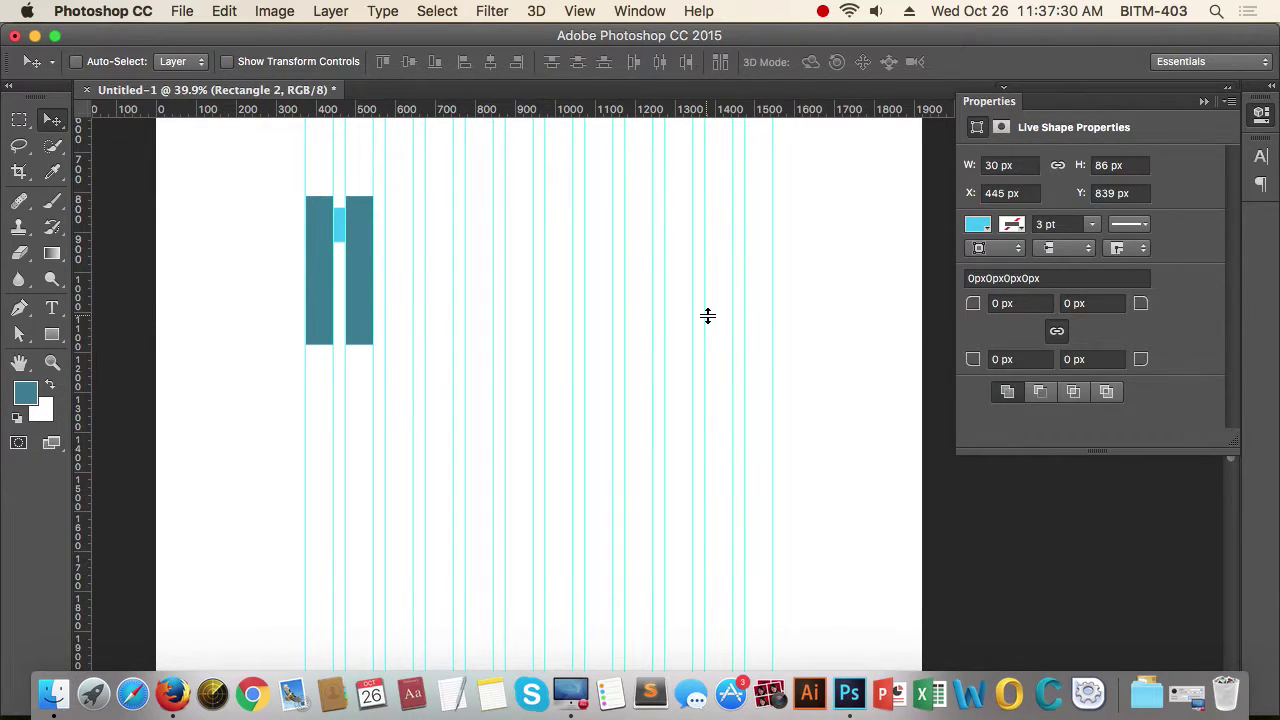
scroll(706, 314, "down", 3)
scroll(614, 214, "up", 1)
scroll(614, 214, "left", 1)
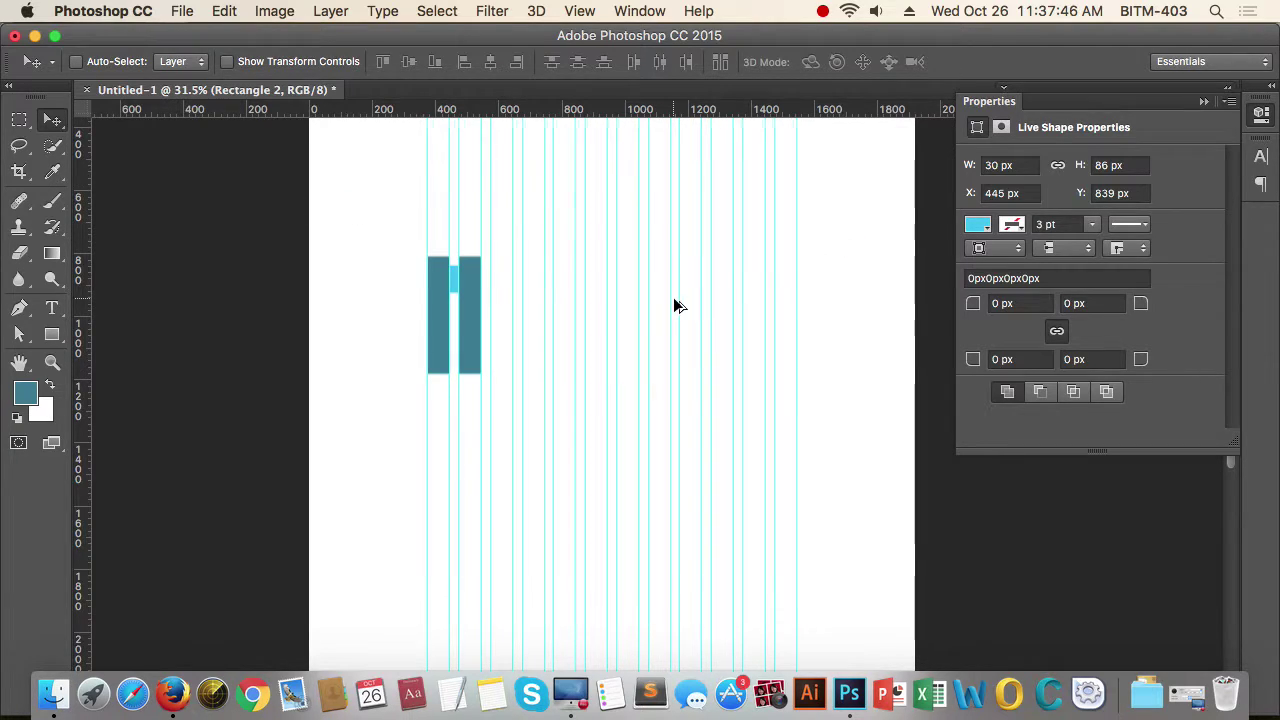
scroll(674, 297, "up", 1)
scroll(766, 343, "right", 1)
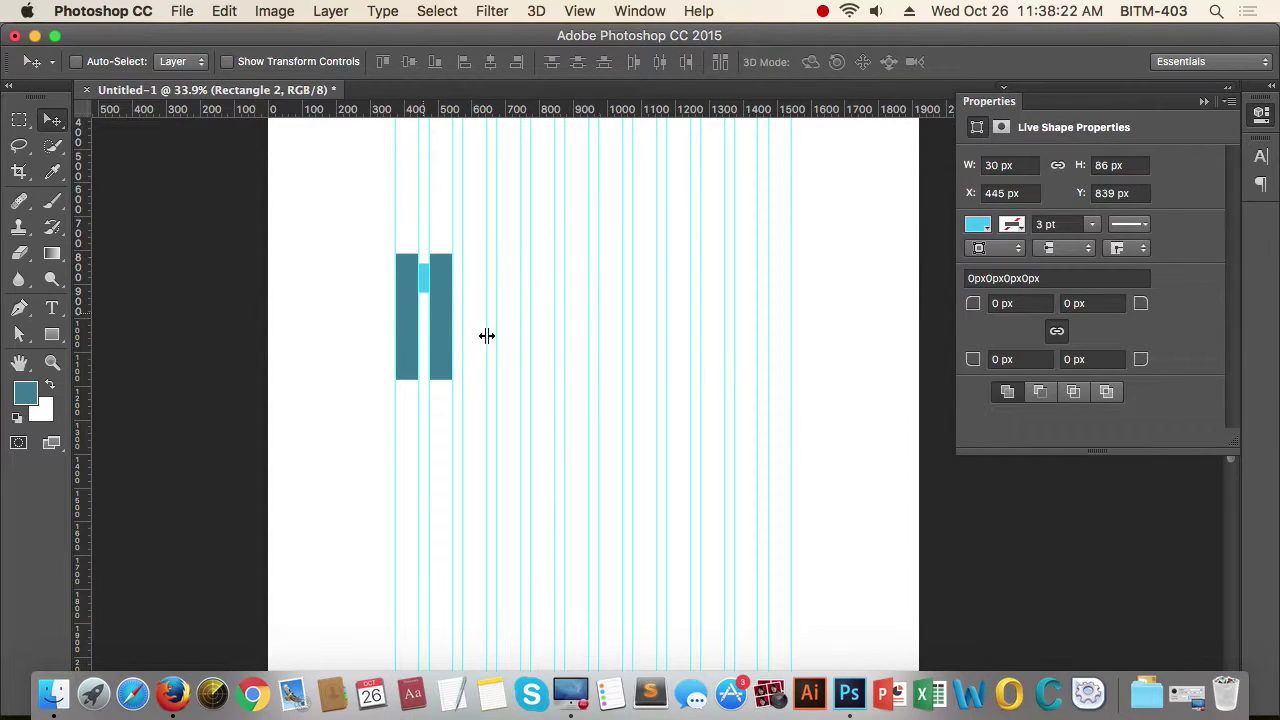
scroll(768, 378, "up", 1)
scroll(766, 378, "up", 5)
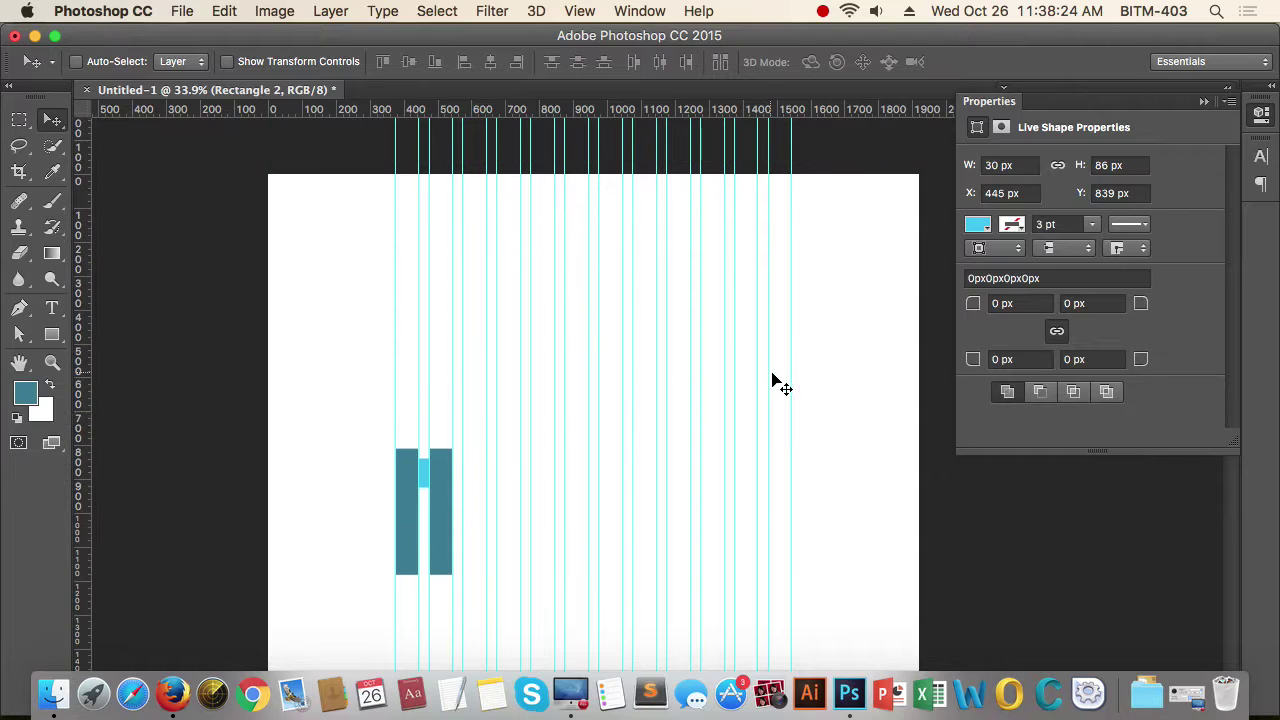
scroll(755, 347, "down", 1)
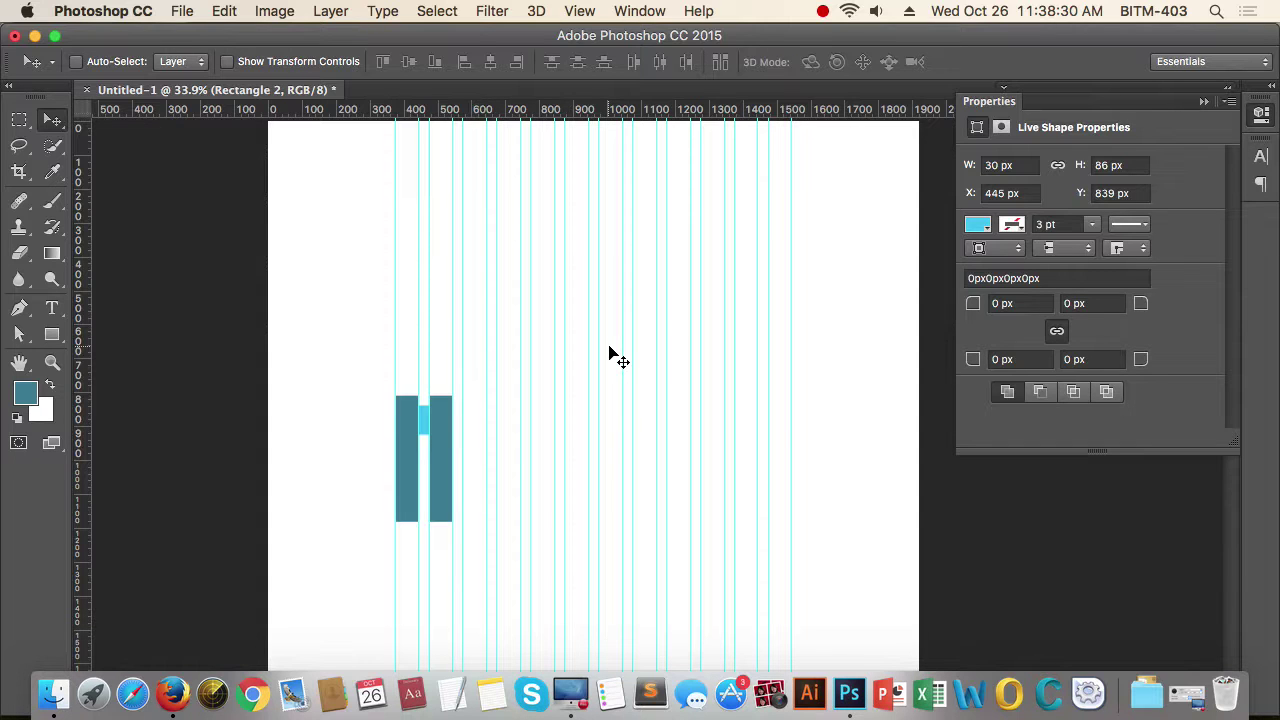
Switch to Firefox and examine how the Barrington page's service, team, portfolio, testimonial and pricing sections fit the content width
key("super+Tab")
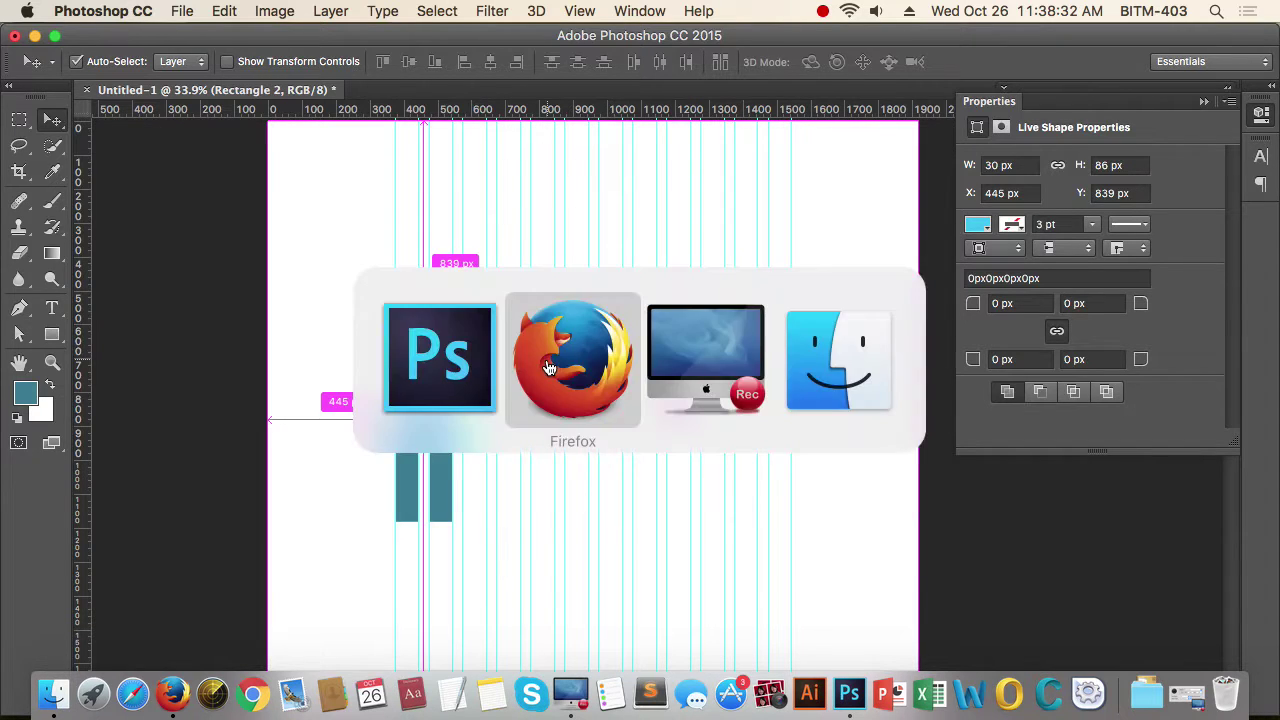
scroll(839, 386, "down", 10)
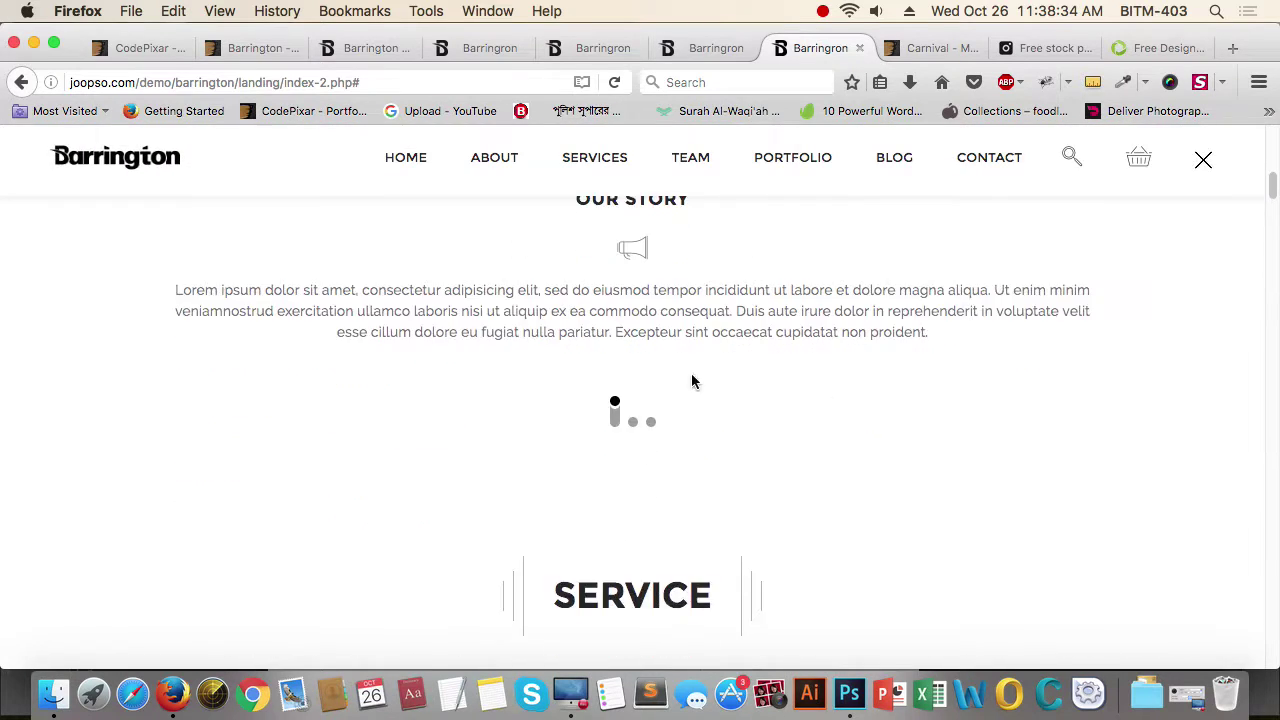
scroll(209, 385, "down", 5)
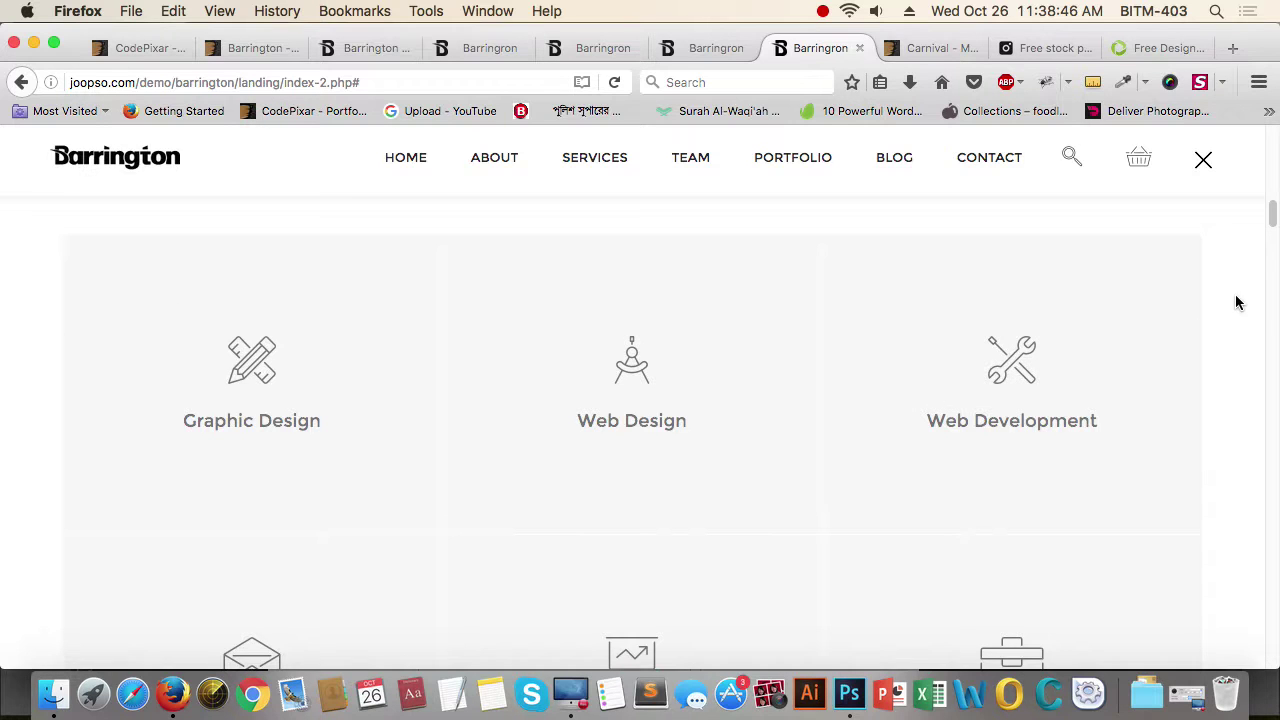
scroll(1251, 354, "down", 5)
scroll(1225, 382, "down", 5)
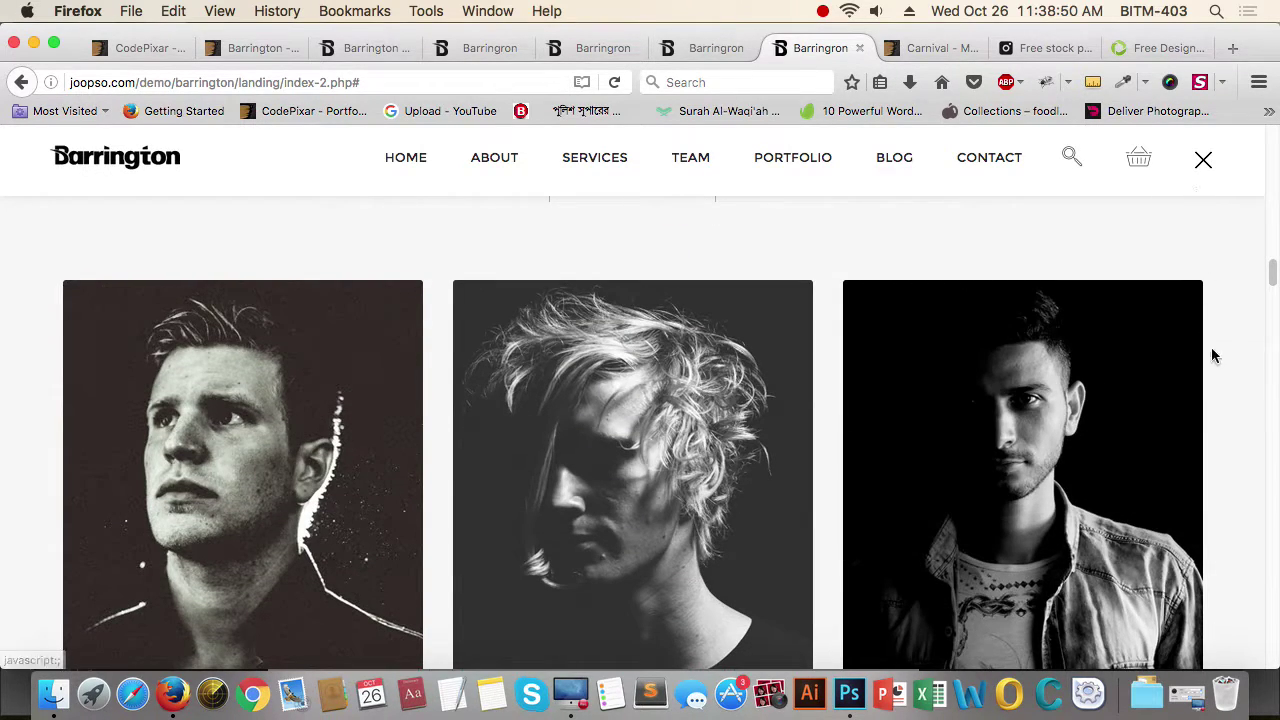
scroll(1210, 422, "down", 5)
scroll(1210, 430, "down", 10)
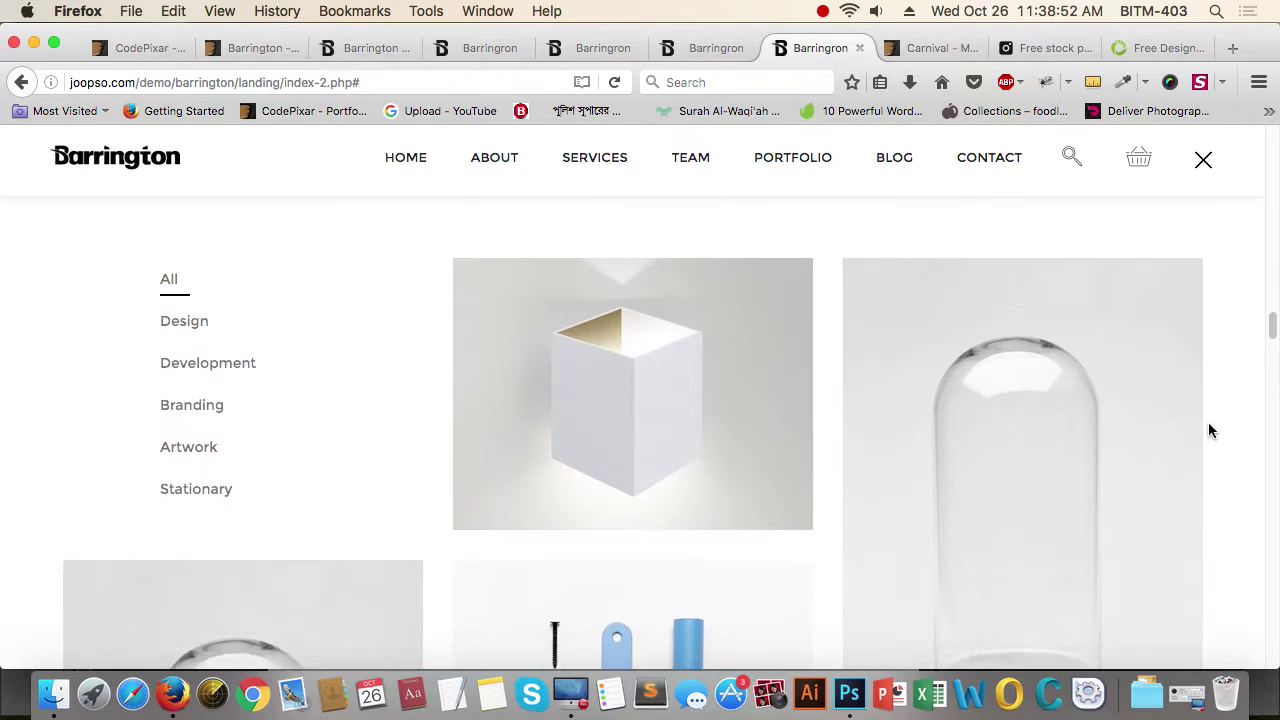
scroll(1208, 430, "down", 8)
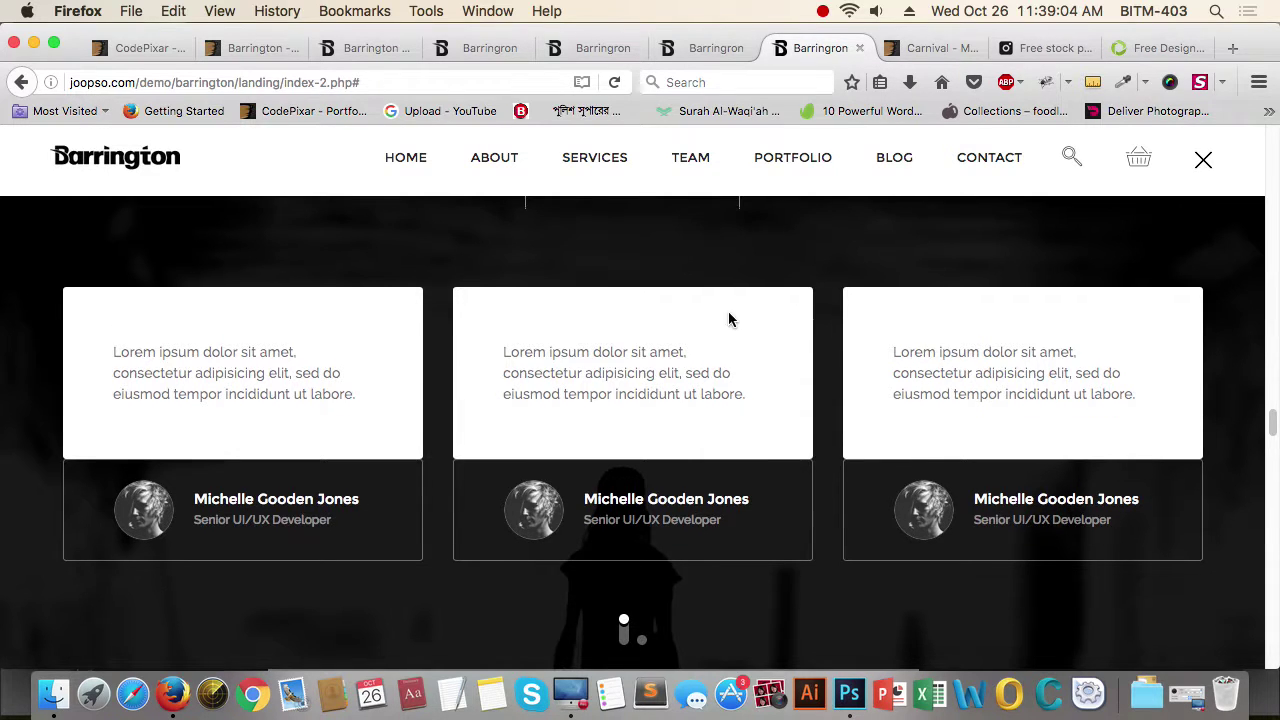
scroll(929, 334, "down", 6)
scroll(1200, 347, "down", 5)
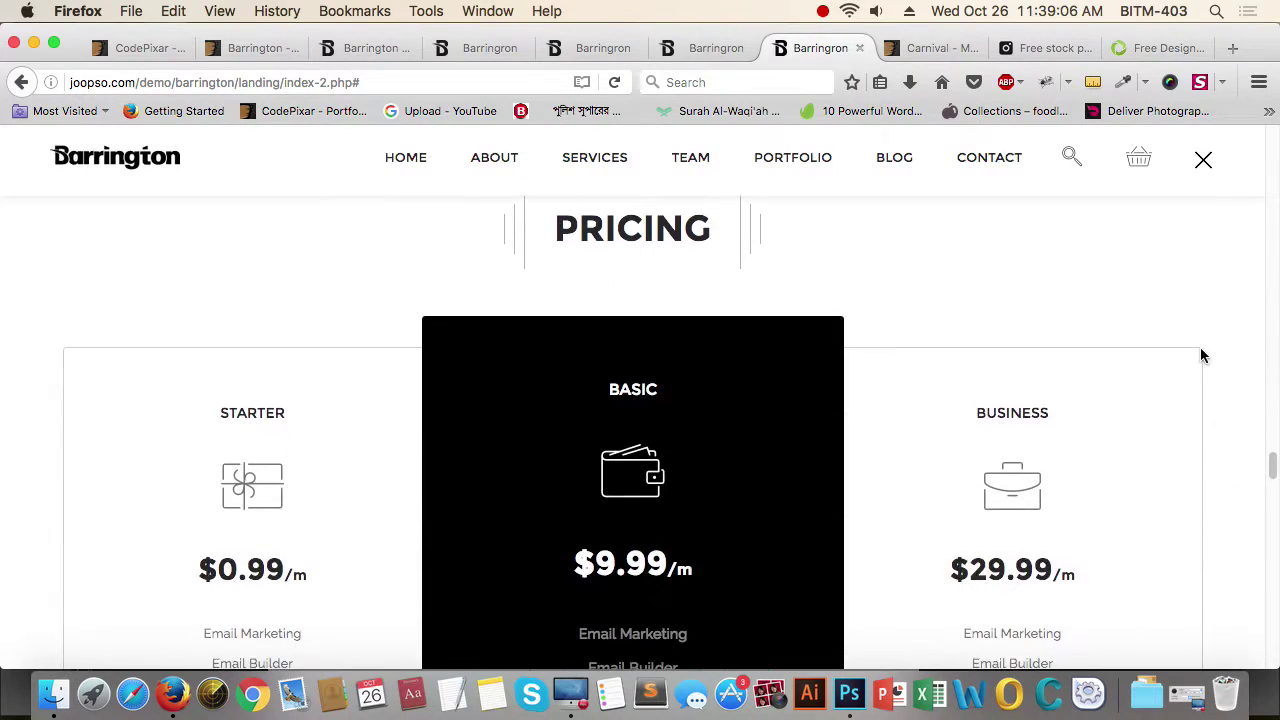
Examine how the Barrington page's pricing tables, product images, contact block and footer align with the edges of the content width
scroll(1183, 247, "down", 10)
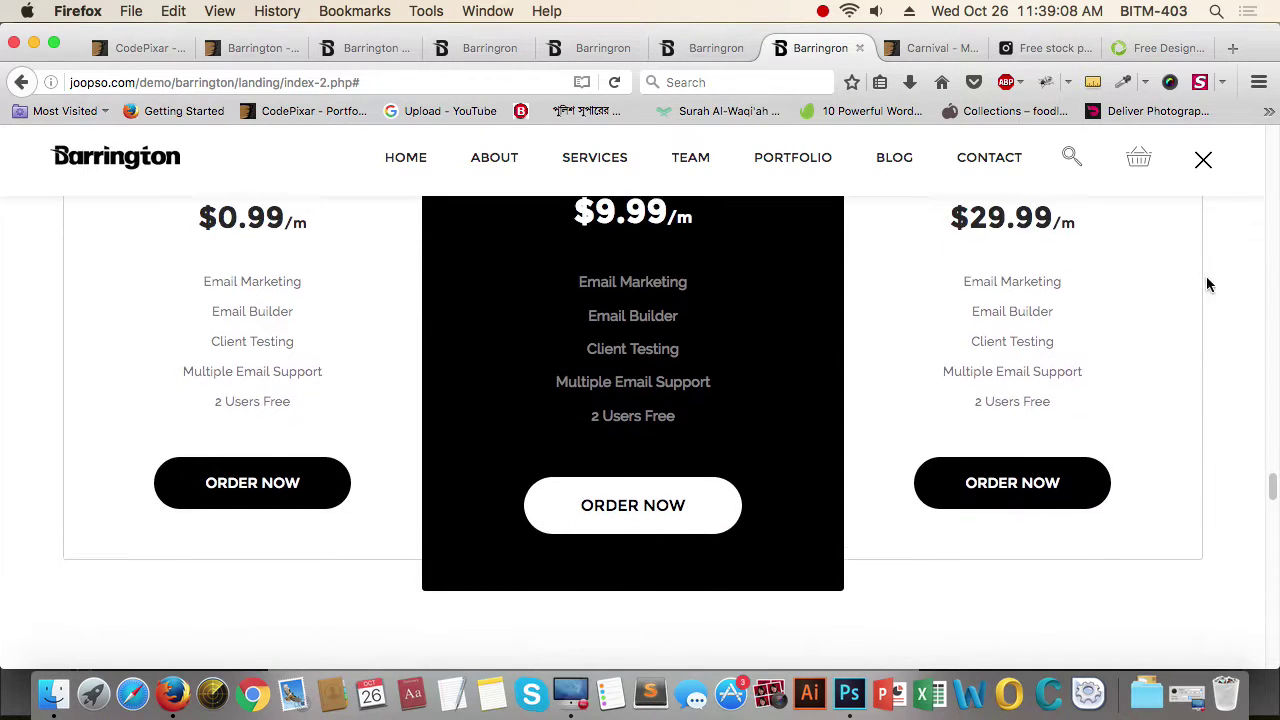
scroll(1225, 333, "down", 15)
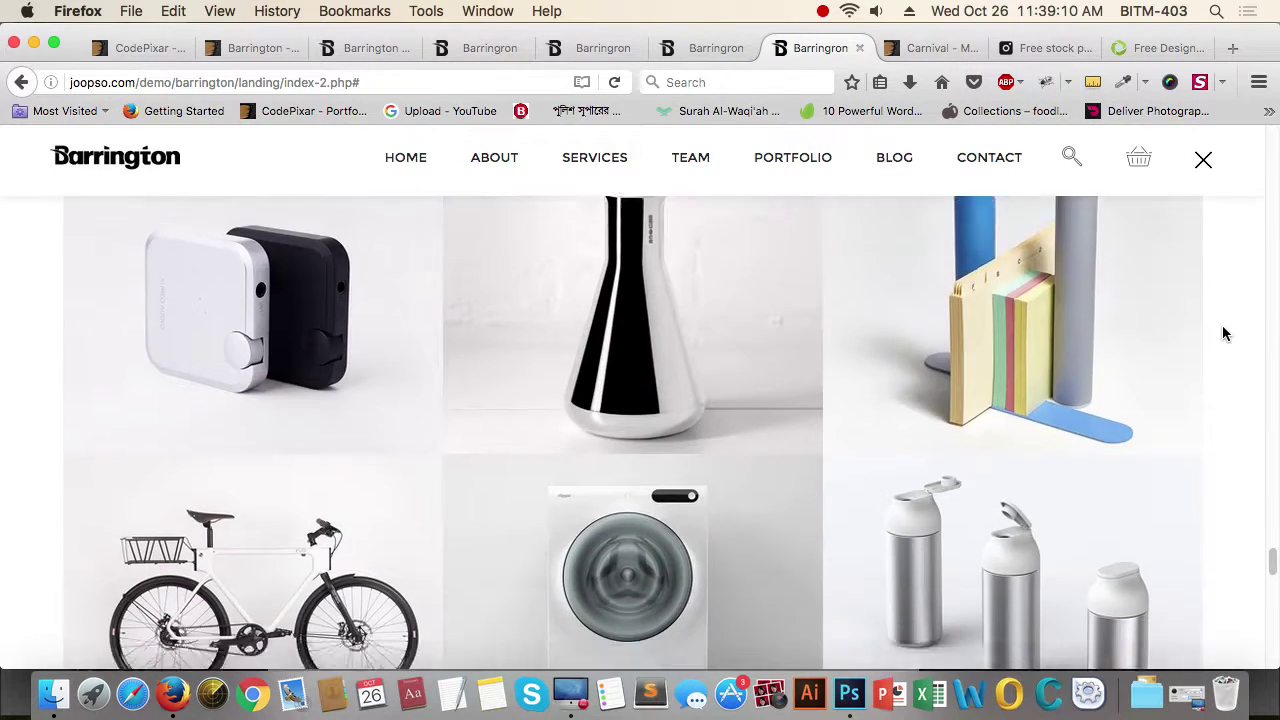
scroll(1222, 330, "down", 4)
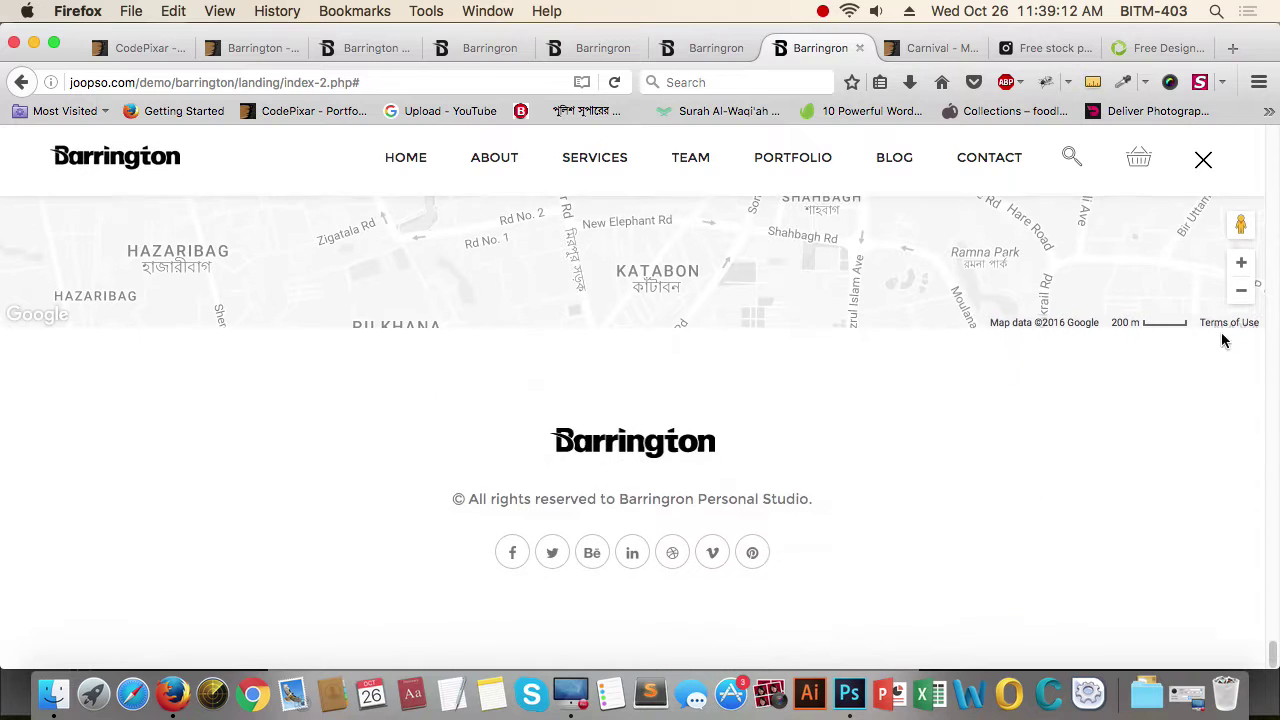
scroll(34, 357, "up", 8)
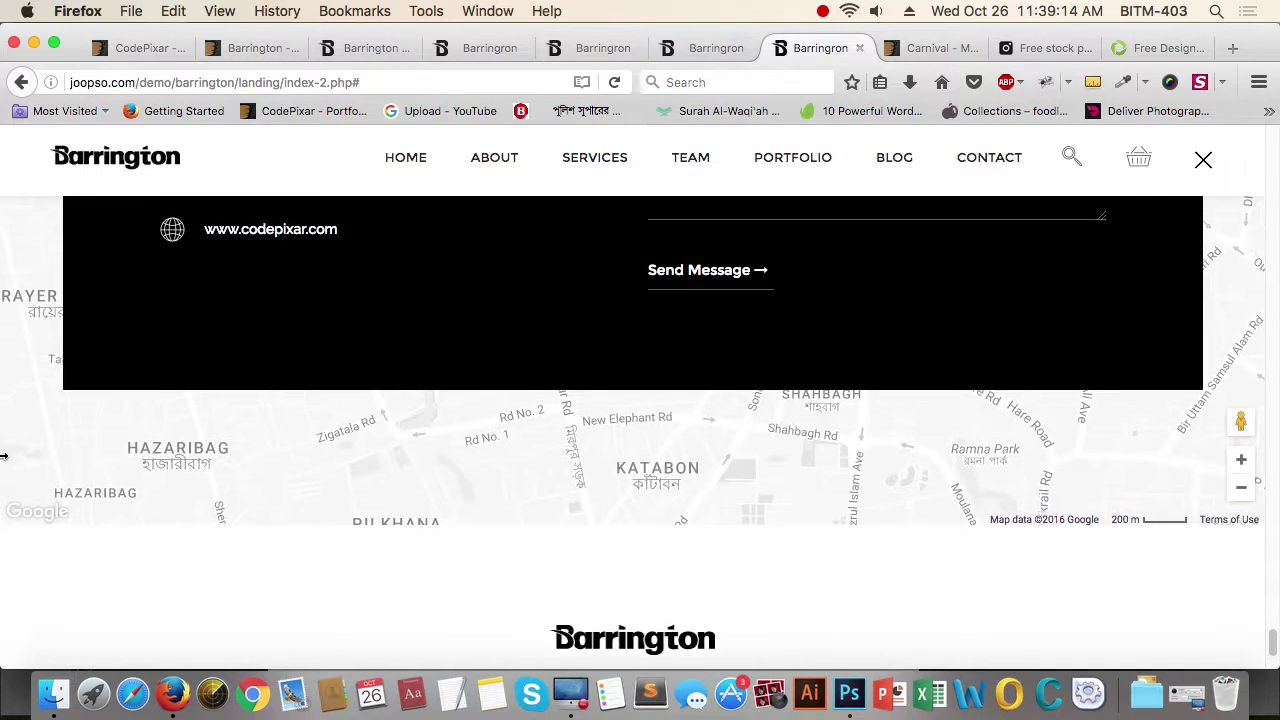
scroll(54, 324, "up", 12)
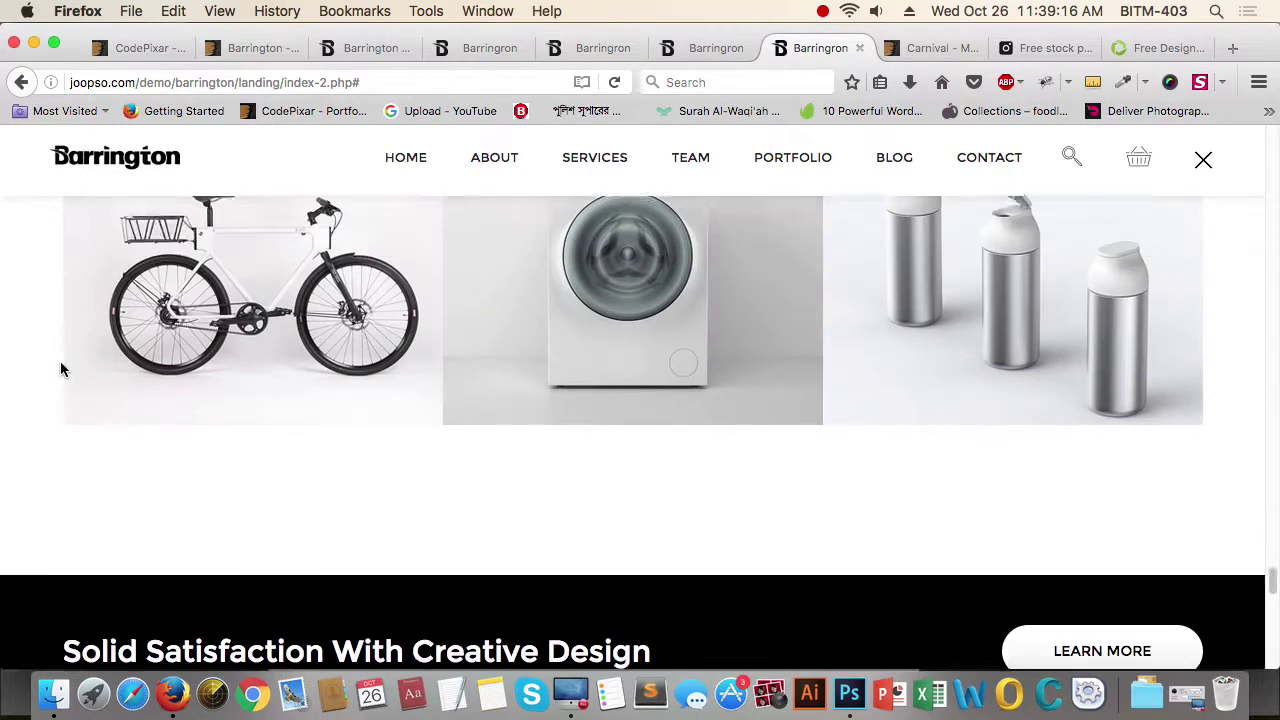
scroll(57, 336, "up", 15)
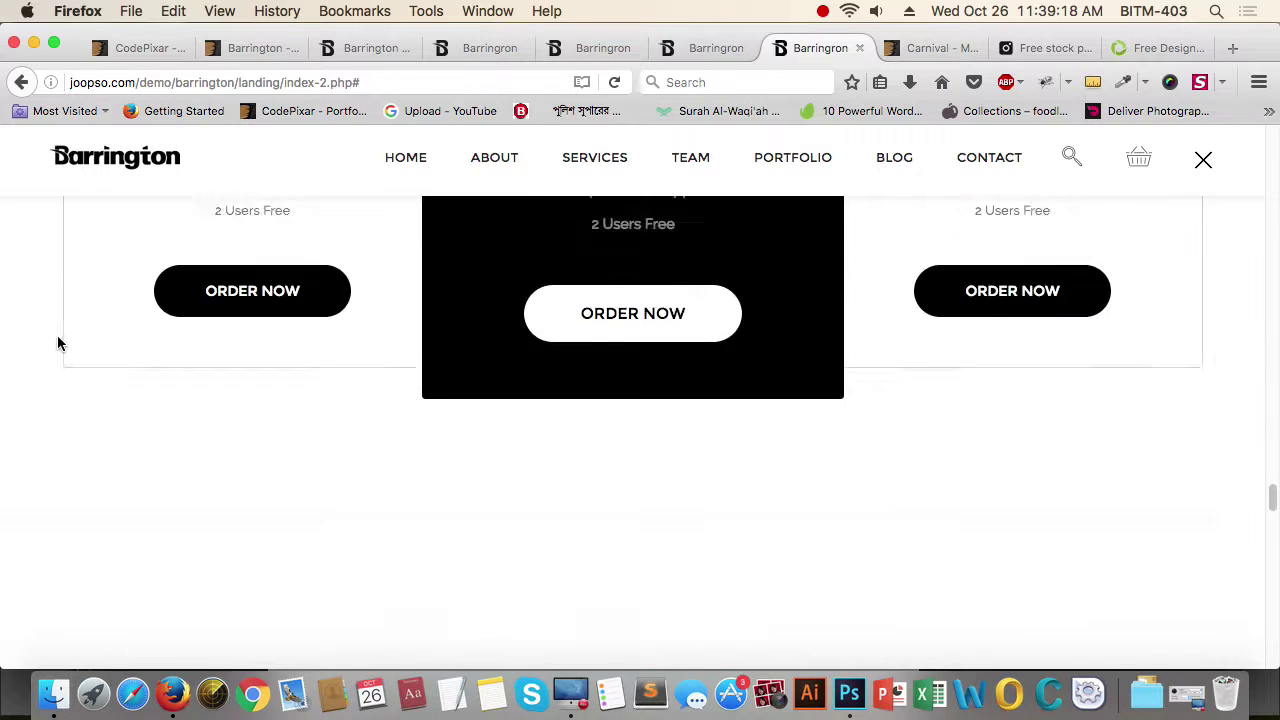
scroll(60, 343, "up", 15)
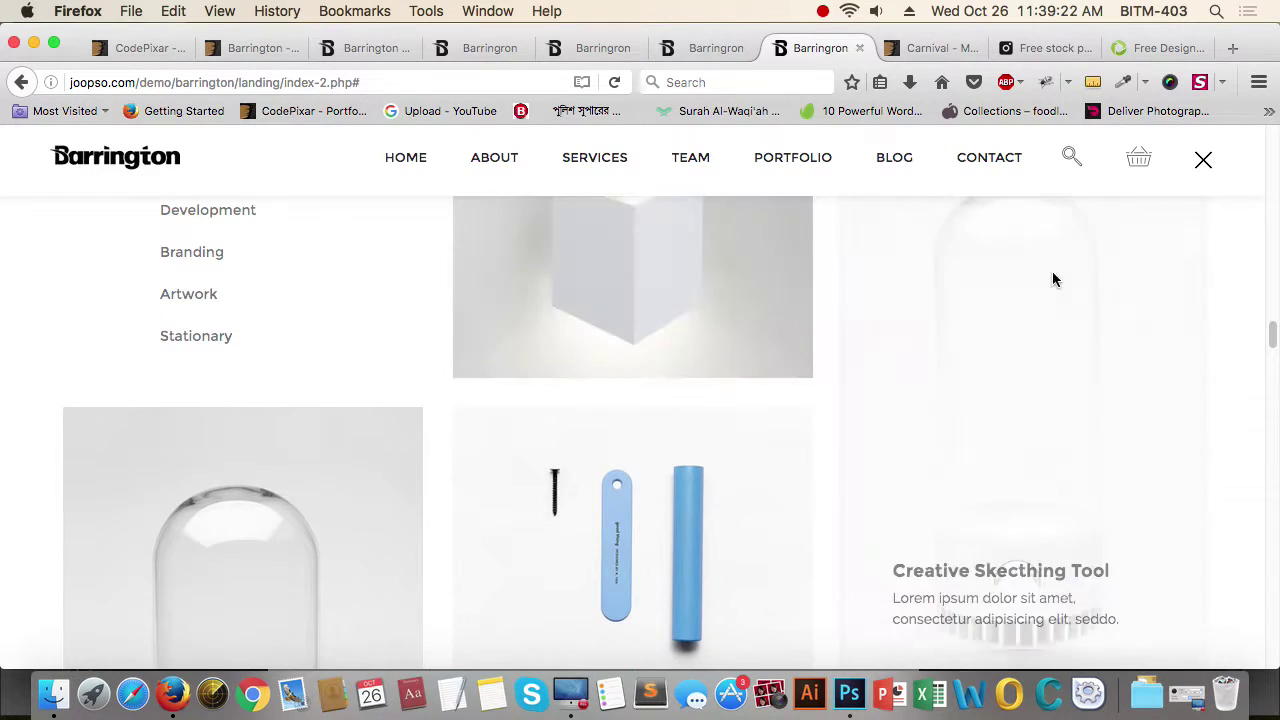
Switch to Photoshop and examine the teal columns, the light blue gutter and the remaining column guides
key("super+Tab")
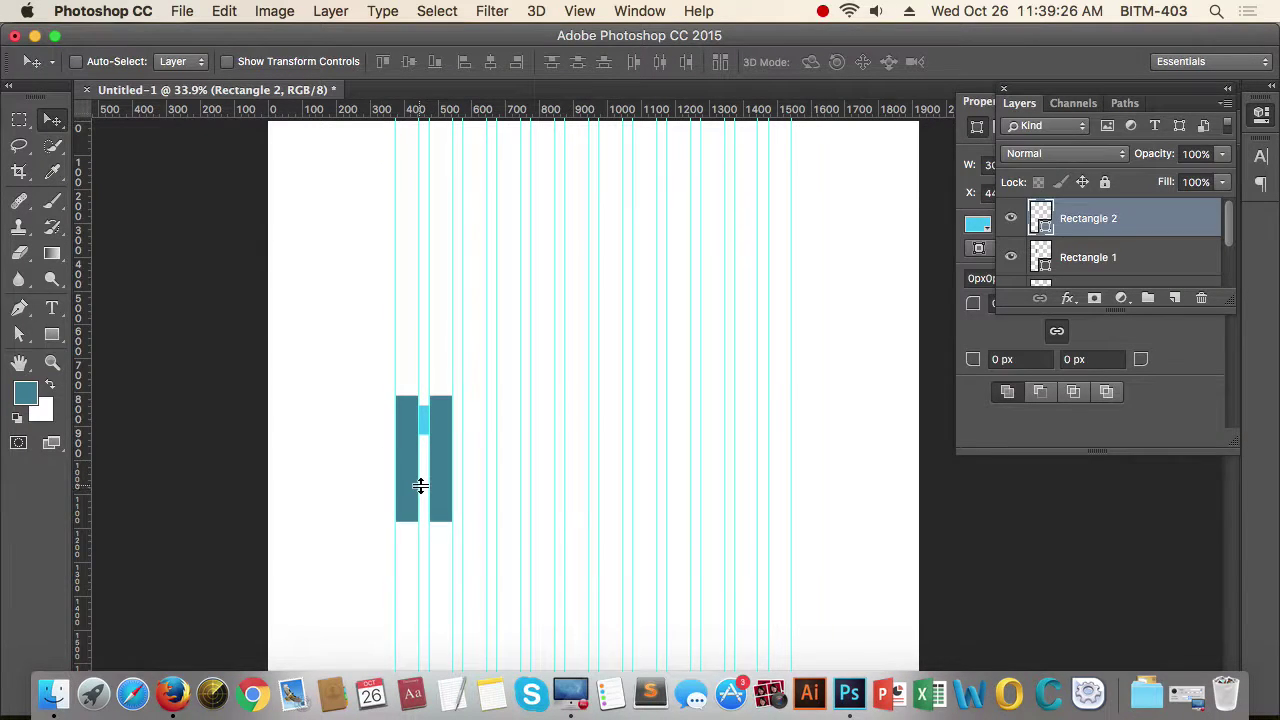
scroll(420, 483, "up", 3)
scroll(457, 409, "down", 1)
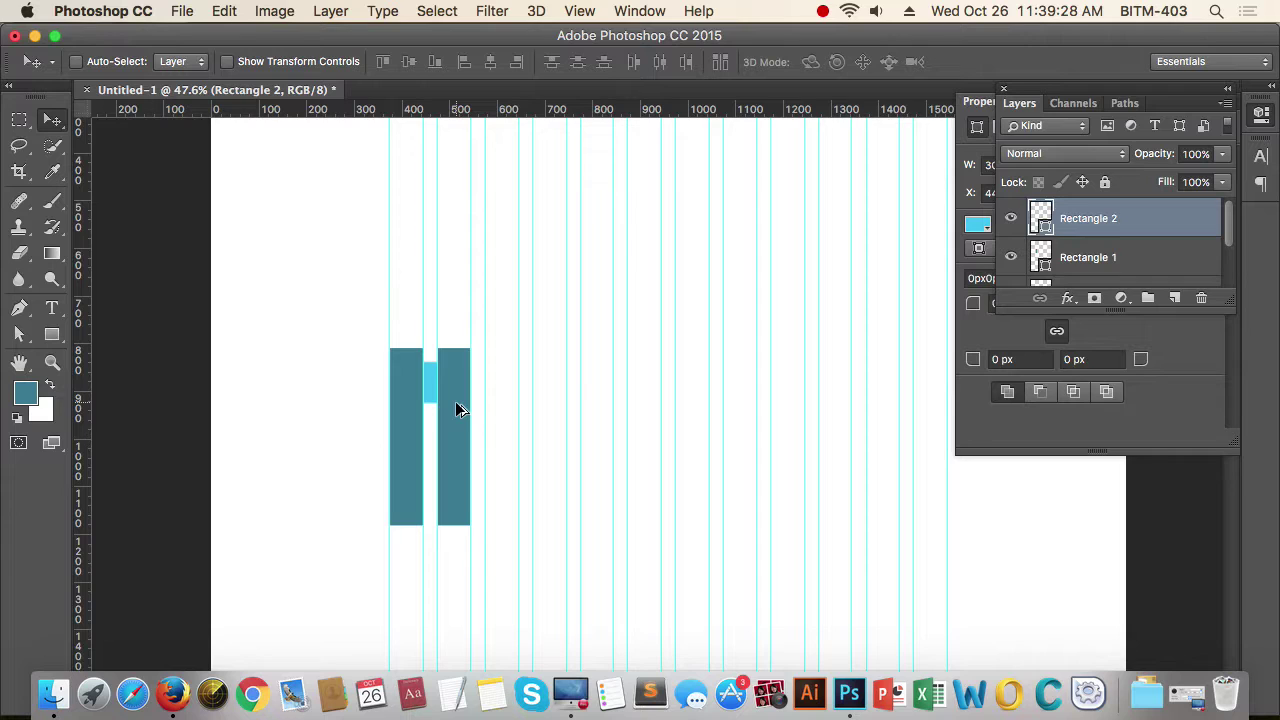
scroll(455, 401, "down", 1)
left_click_drag(609, 386, 517, 414)
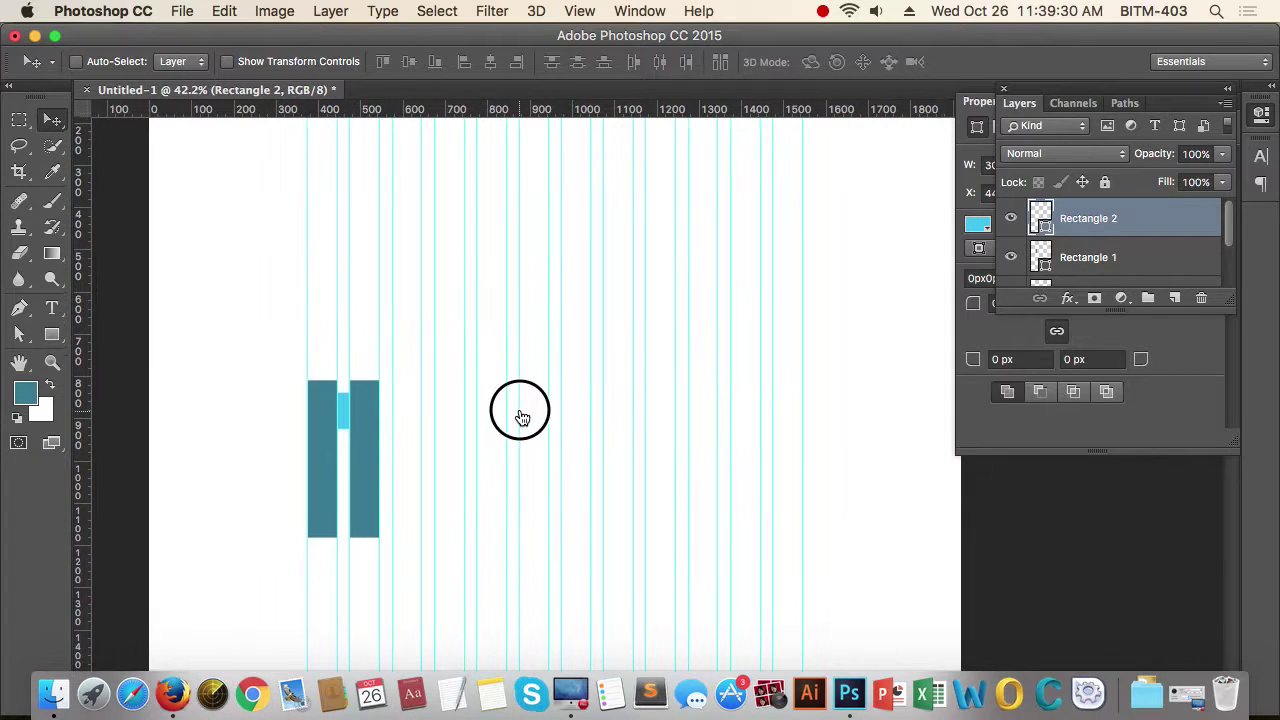
left_click(360, 416)
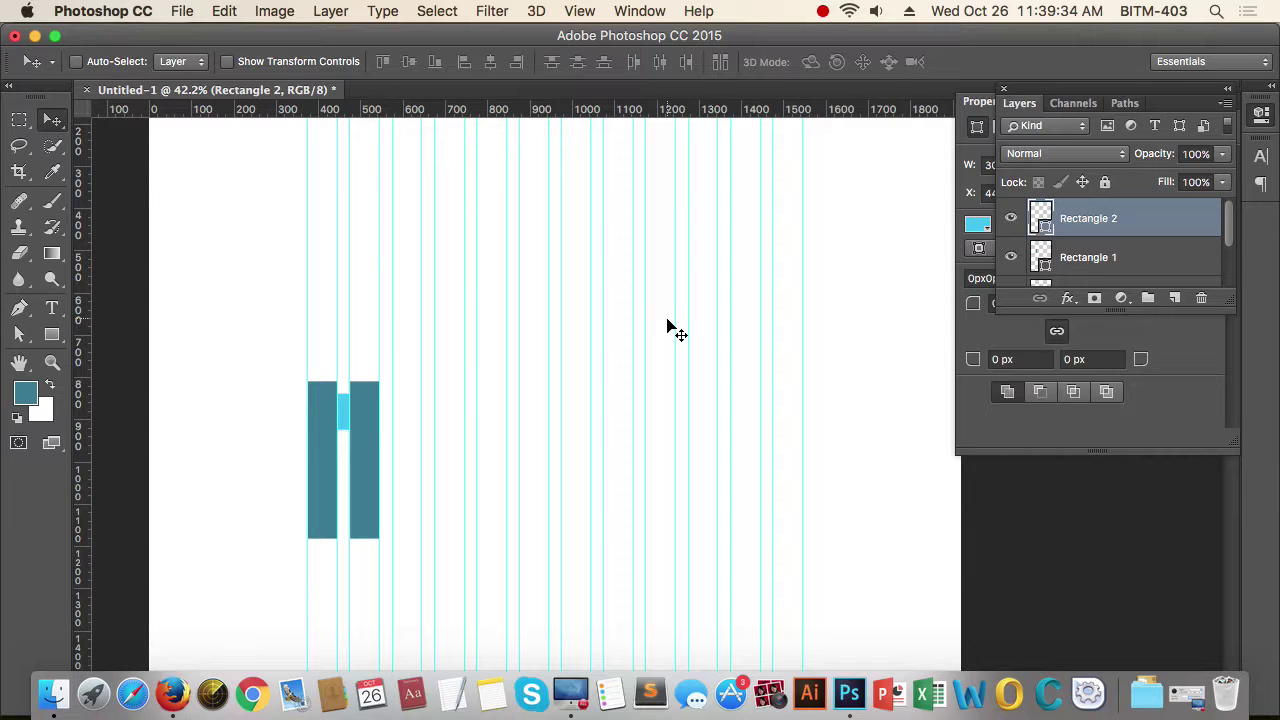
Switch to Firefox and examine the three-card layout and card spacing in the Barrington page's Quotes section
key("super+Tab")
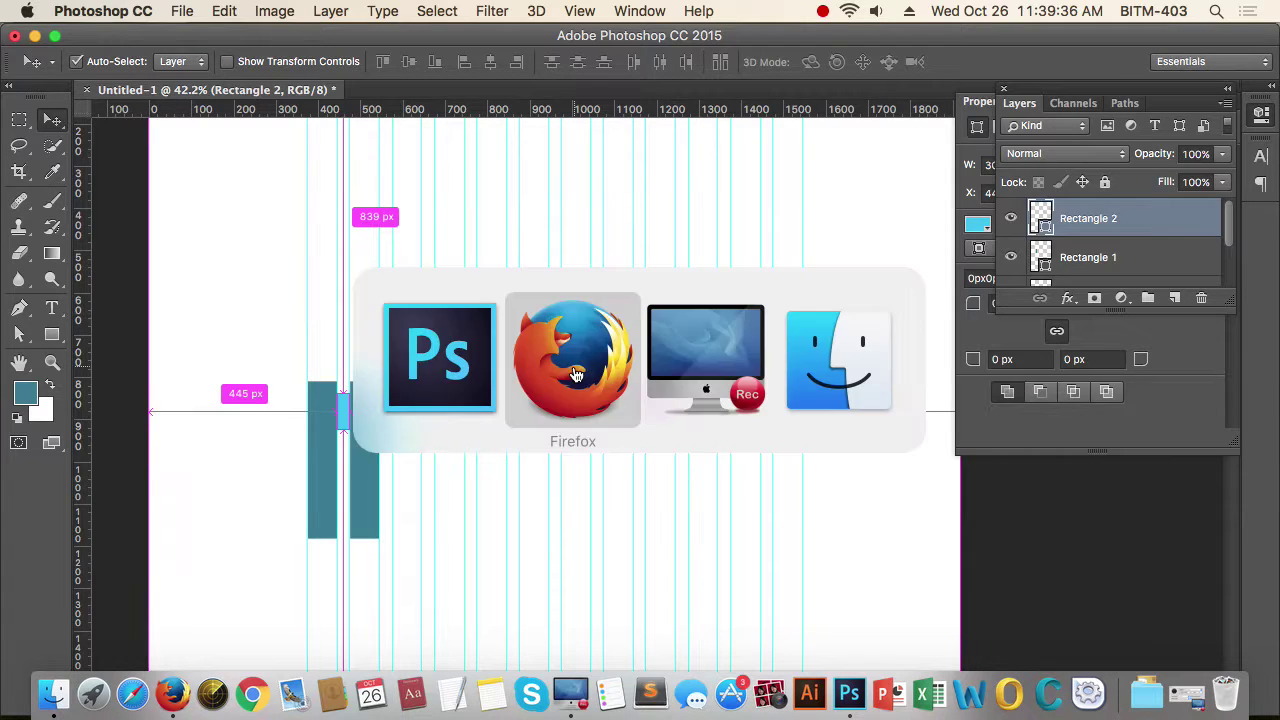
scroll(681, 365, "down", 3)
scroll(682, 365, "down", 10)
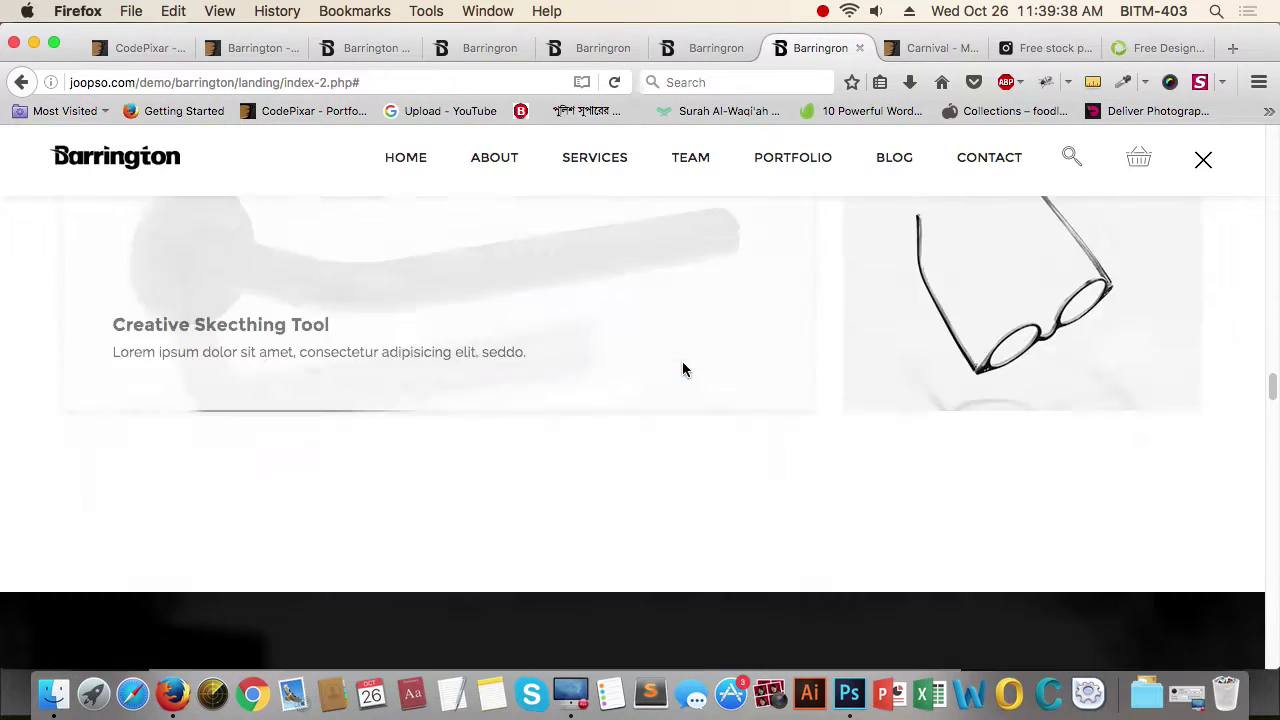
scroll(428, 455, "up", 3)
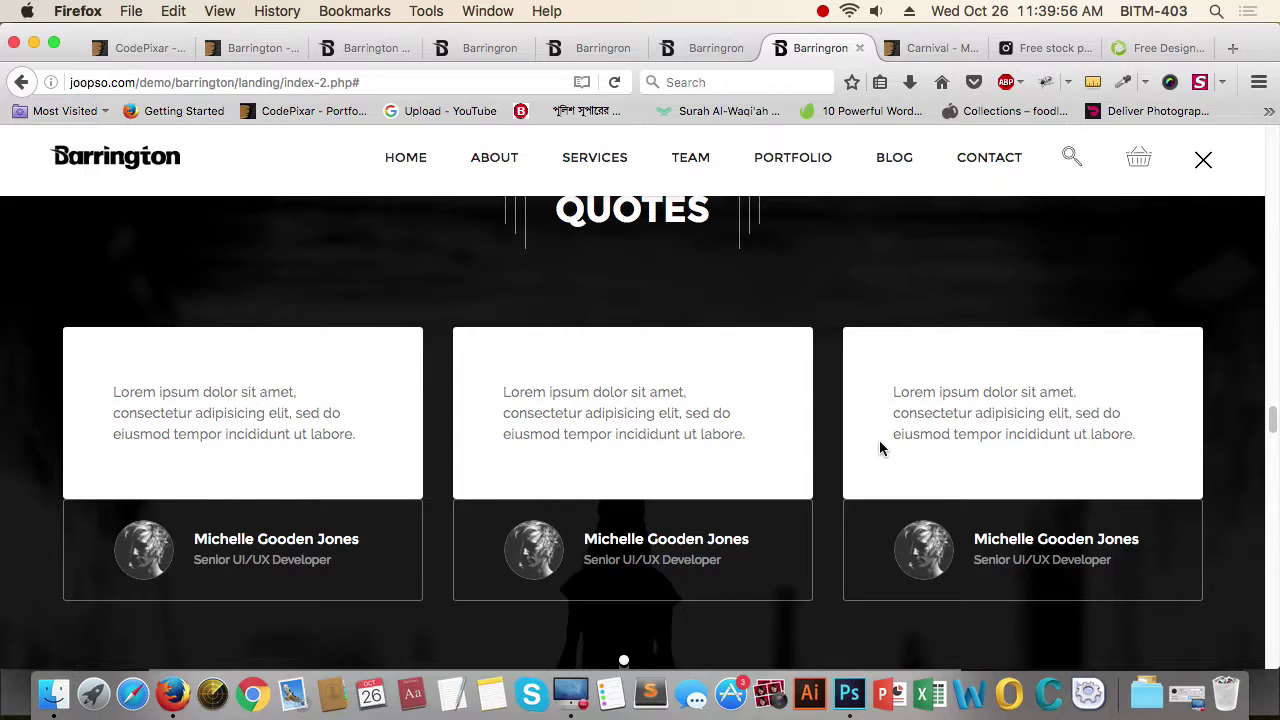
Switch to Photoshop and draw a light blue rectangle about 370 x 330 px across the first four columns, above the teal bars
key("super+Tab")
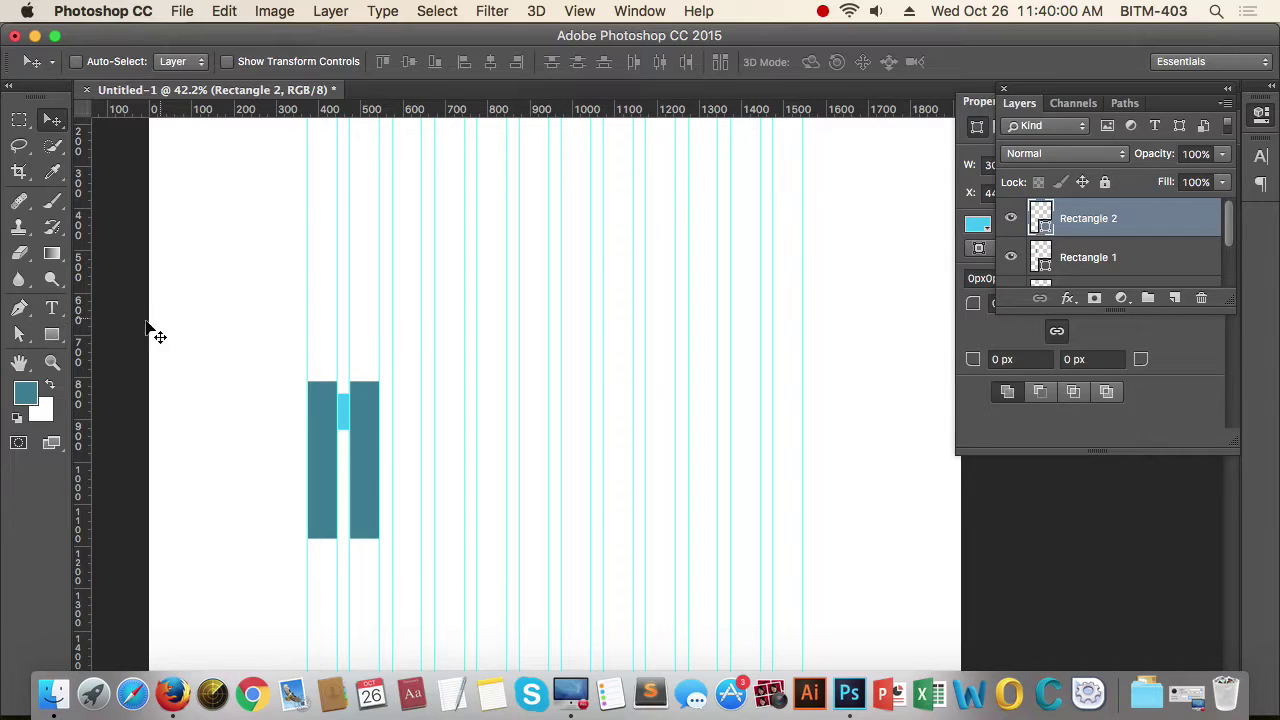
left_click(52, 334)
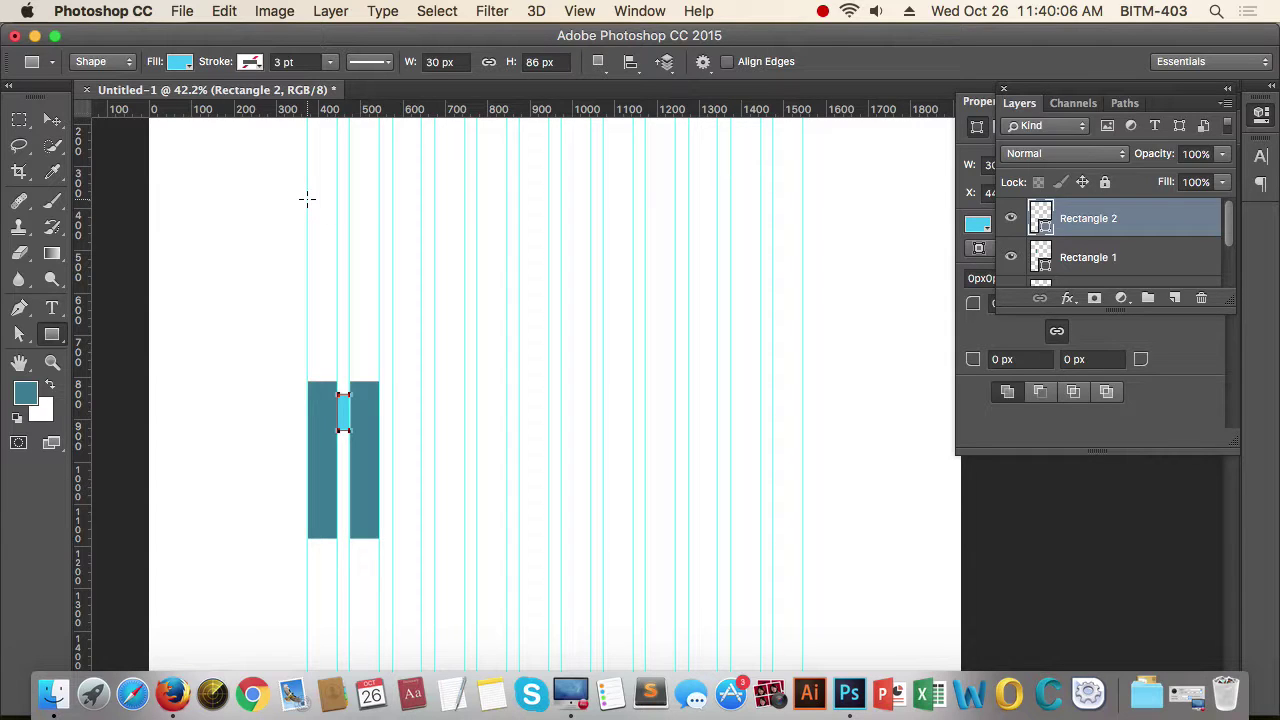
left_click_drag(306, 199, 466, 337)
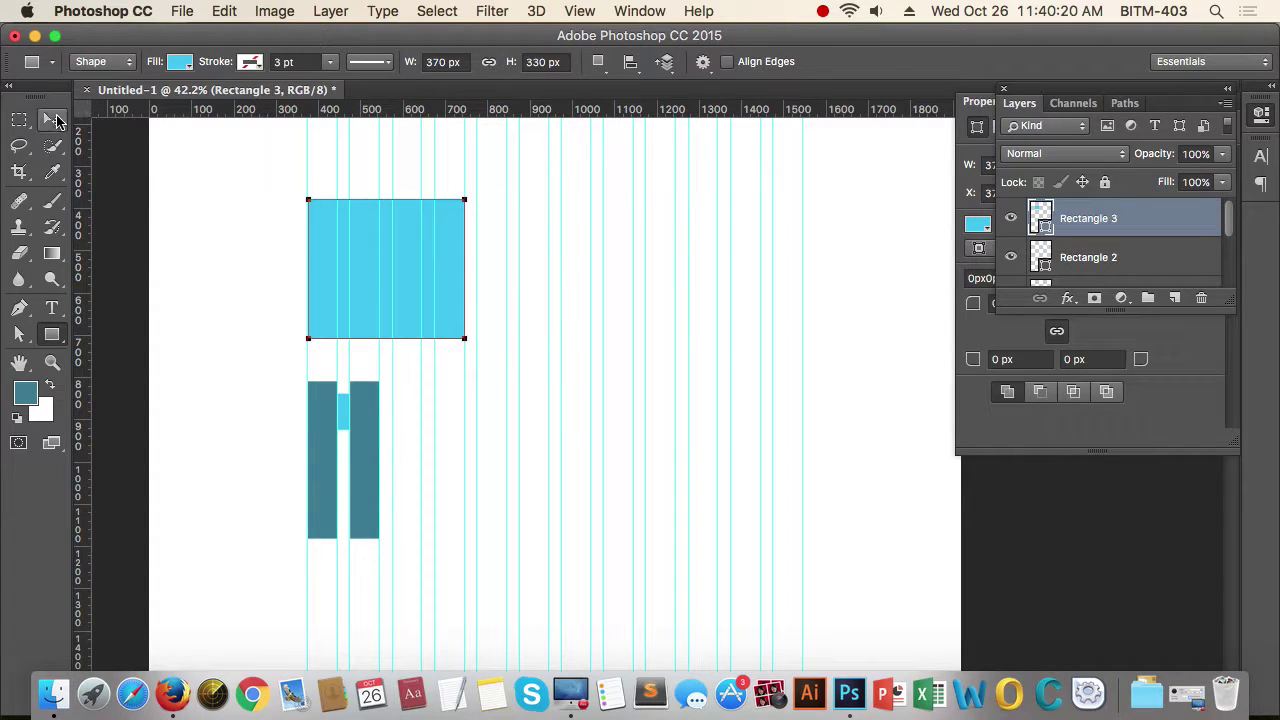
Copy the four-column rectangle twice across the remaining eight columns, leaving one gutter between blocks, and check the spacing
left_click(52, 121)
left_click_drag(360, 246, 663, 234)
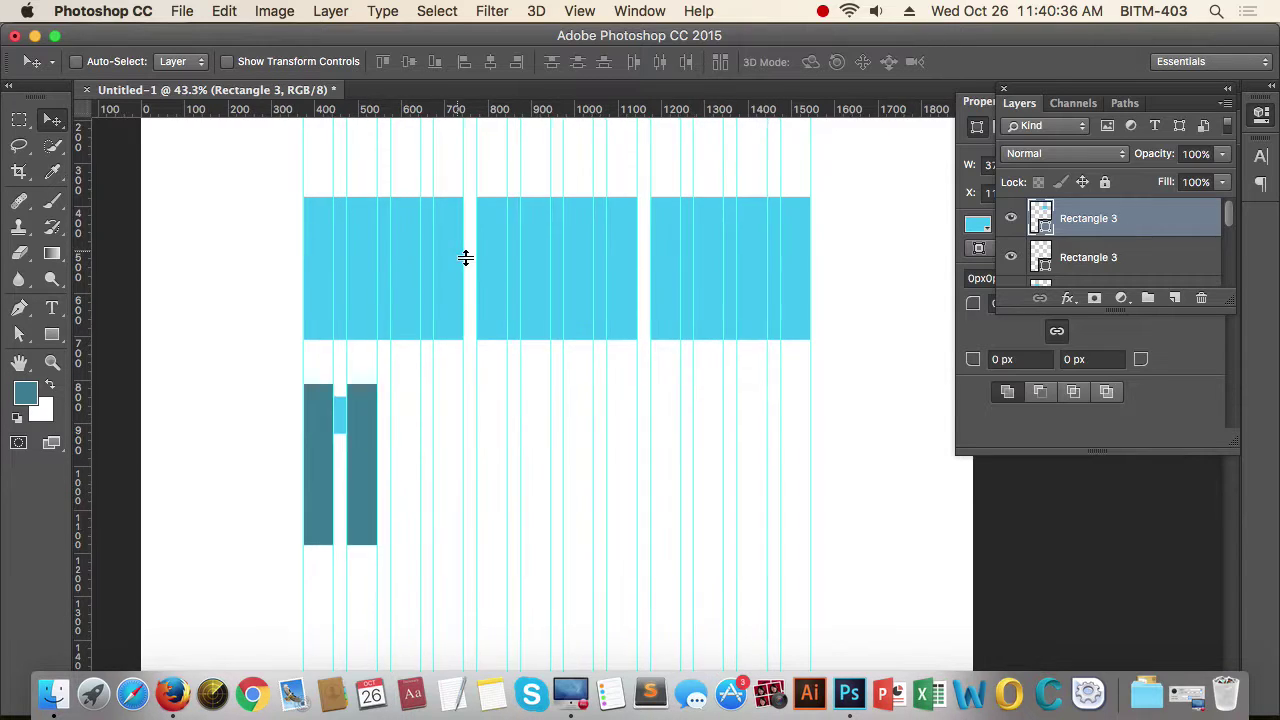
scroll(466, 257, "up", 10)
scroll(572, 305, "down", 10)
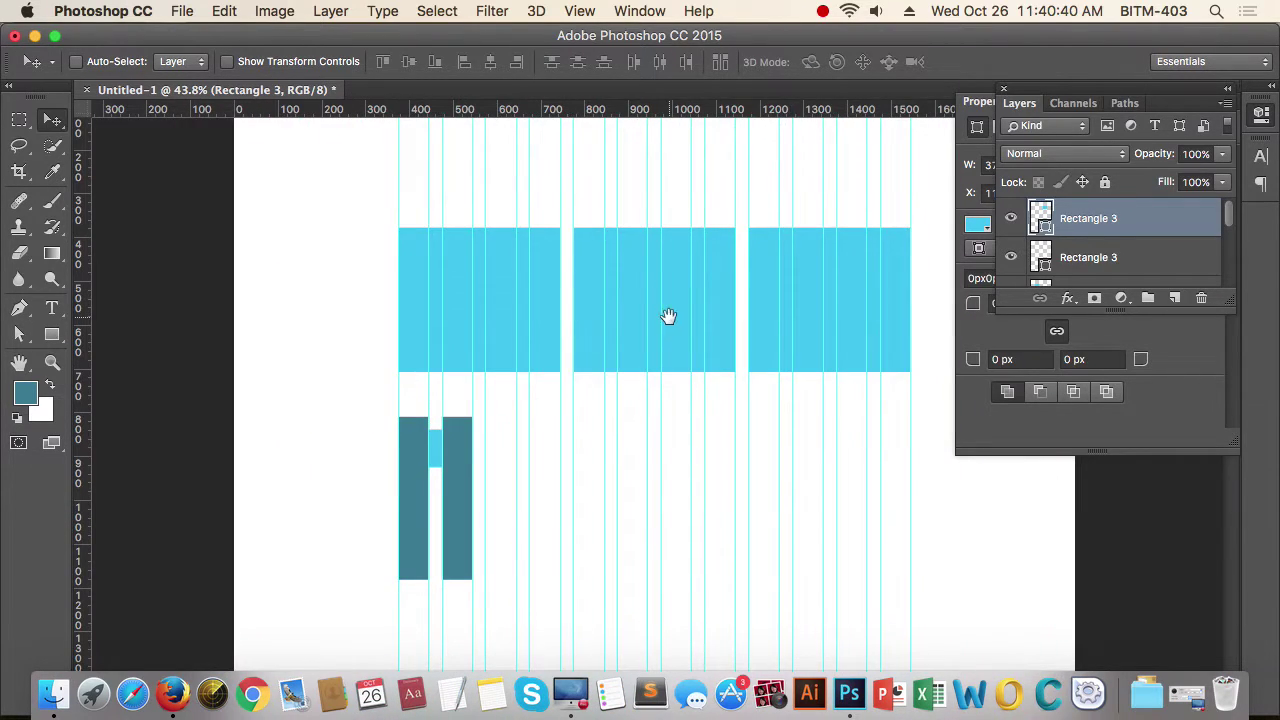
scroll(631, 306, "right", 5)
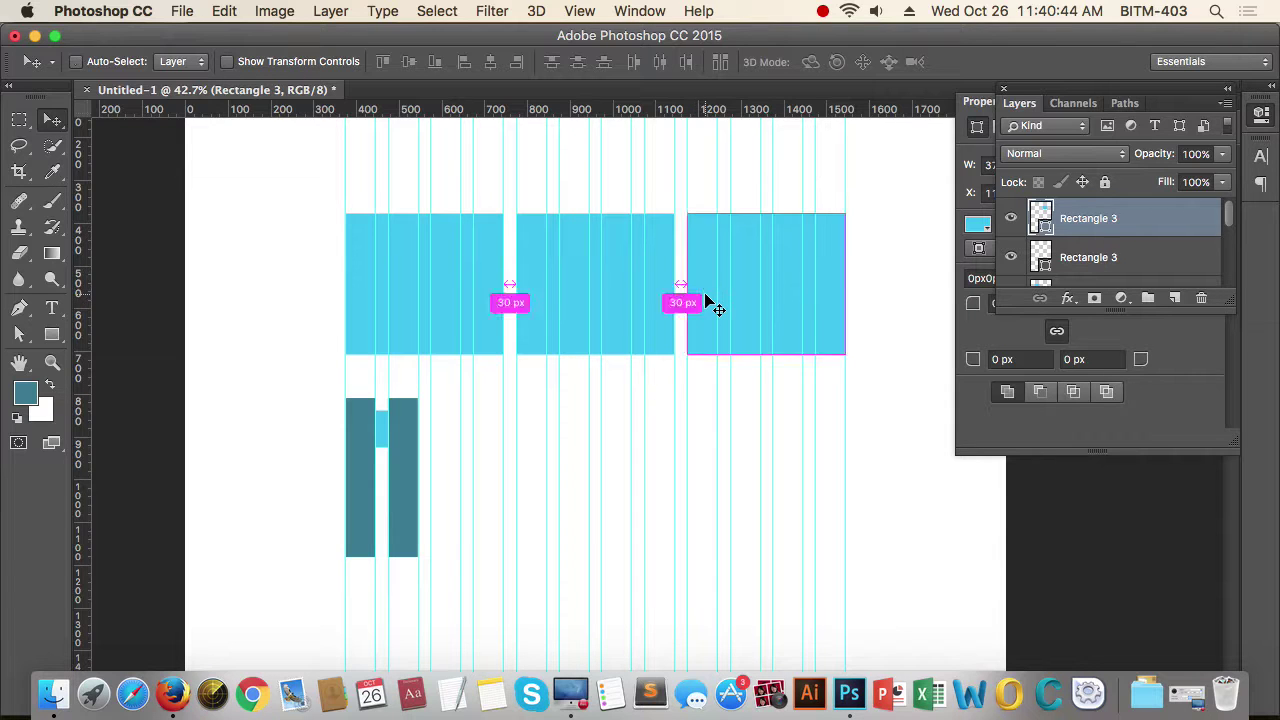
Switch to Firefox to compare the three quote cards and their gaps with the drawn blocks, and return to Photoshop
key("super+Tab")
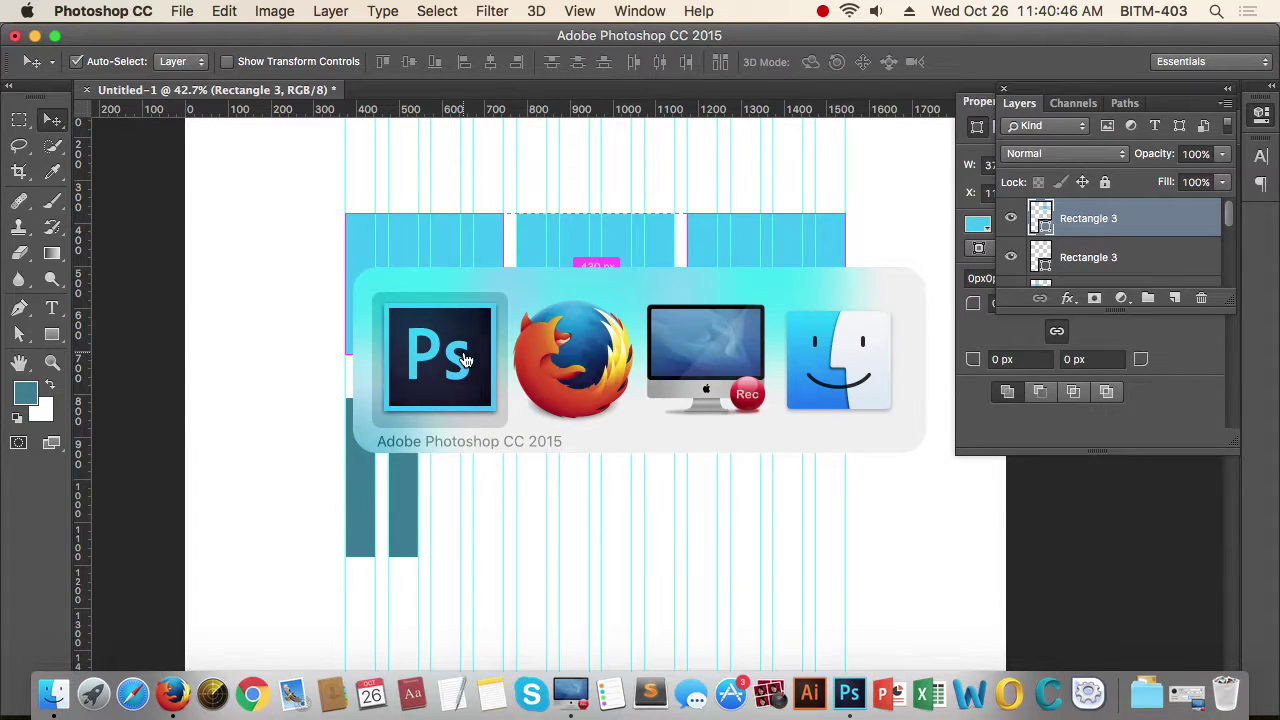
key("super+Tab")
scroll(630, 332, "down", 1)
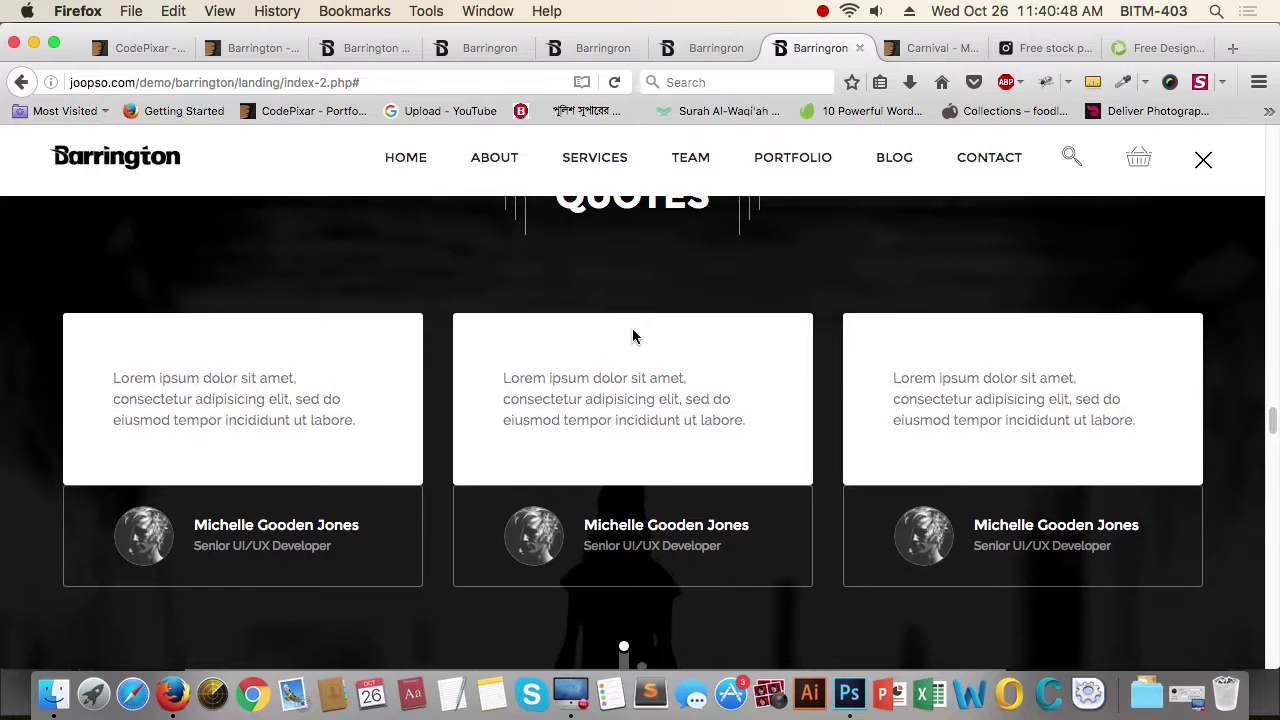
scroll(632, 337, "down", 1)
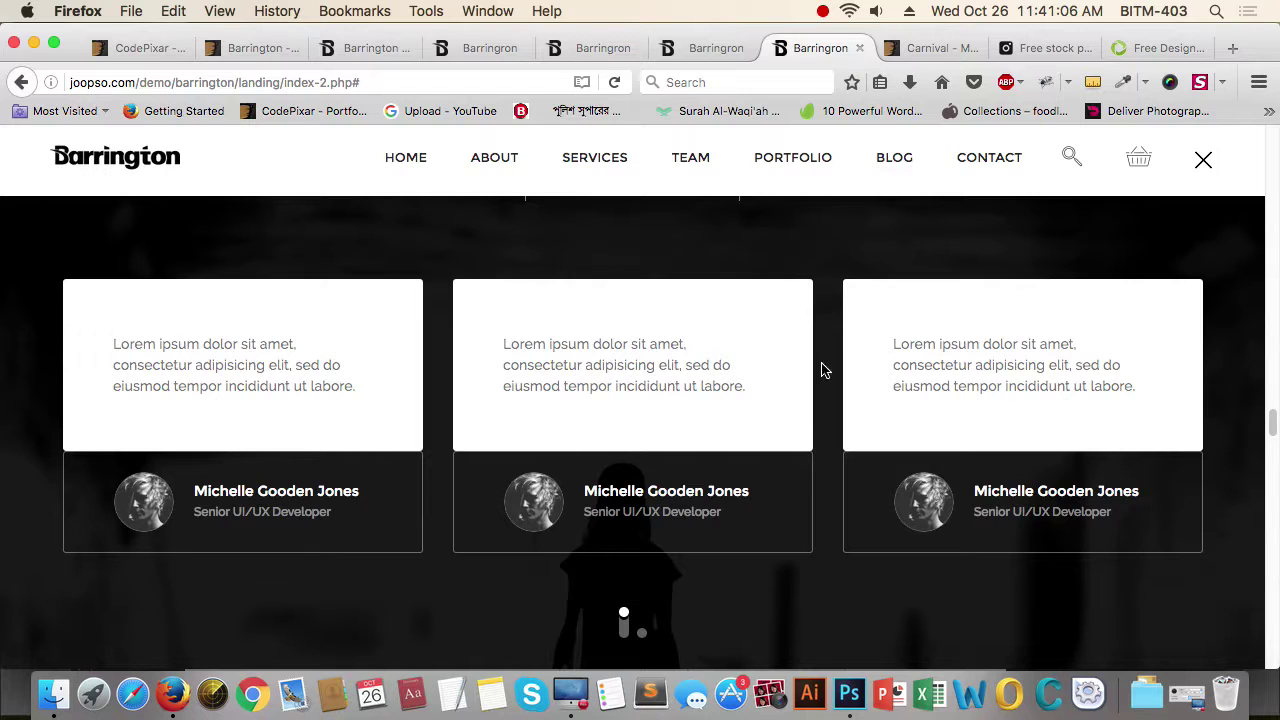
key("super+Tab")
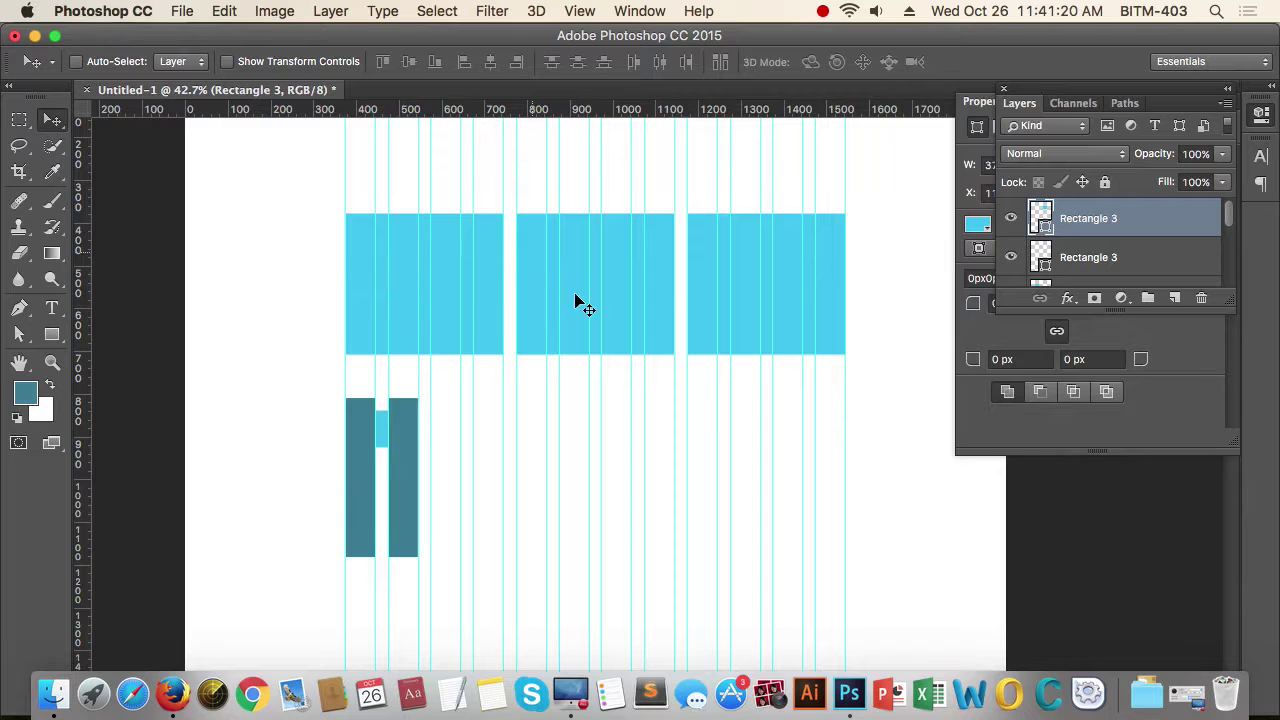
scroll(574, 300, "up", 2)
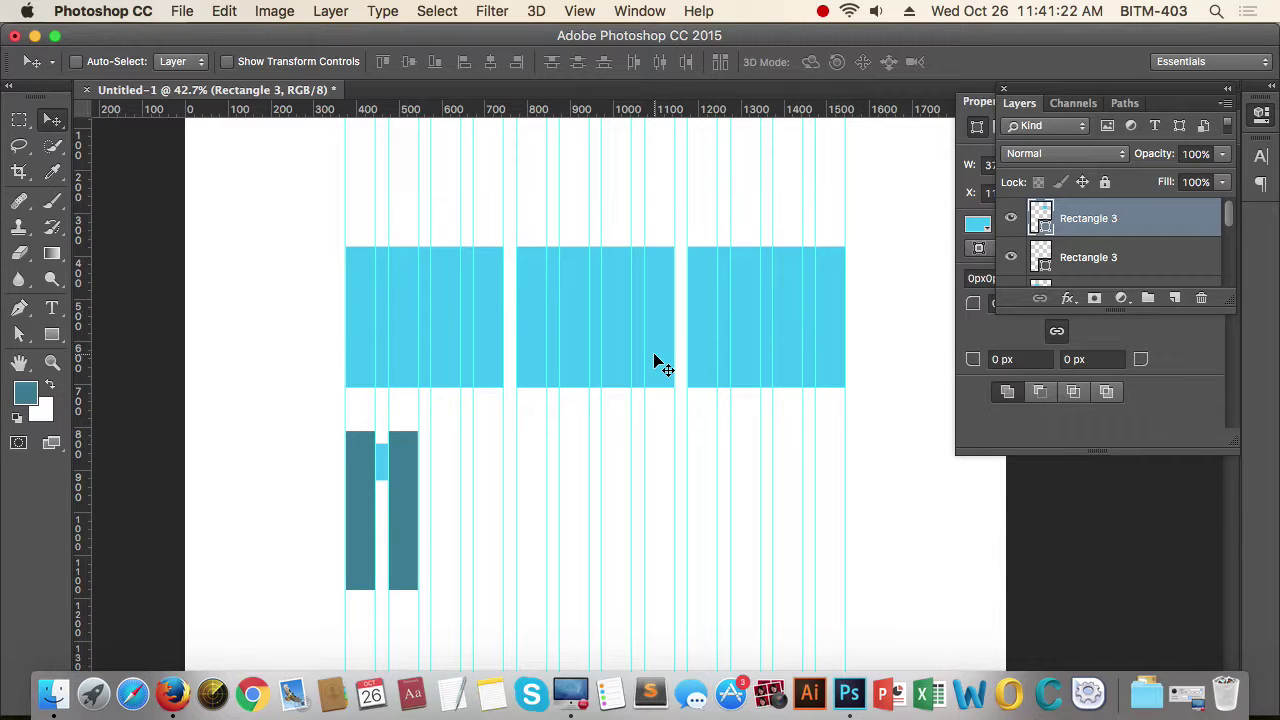